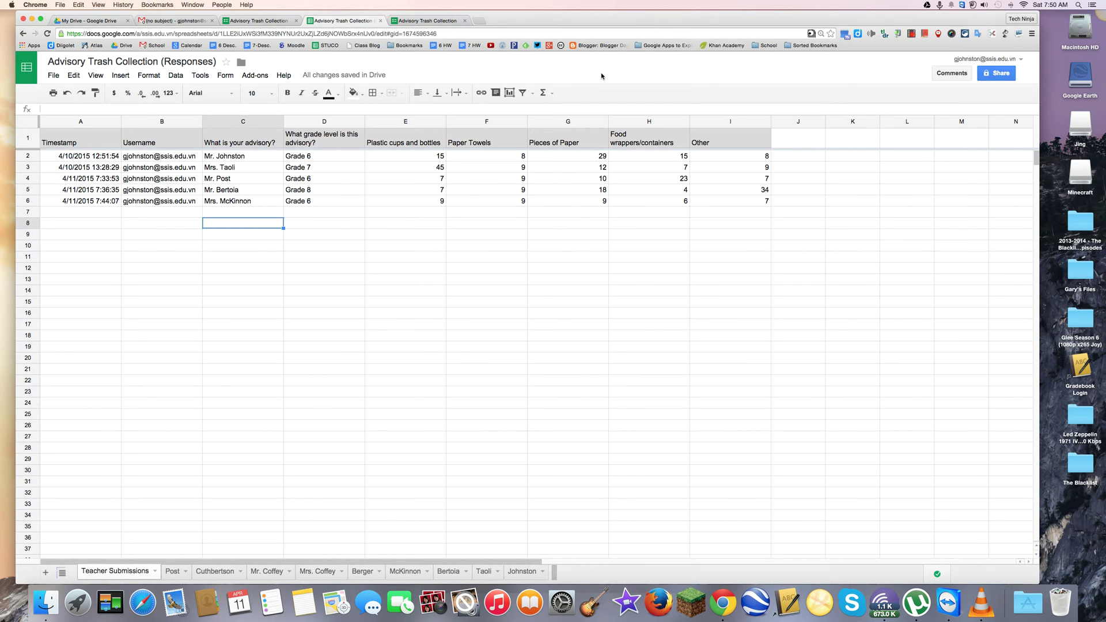
- Switch to the browser tab holding the Advisory Trash Collection form
{"action": "left_click", "coordinate": [432, 22]}
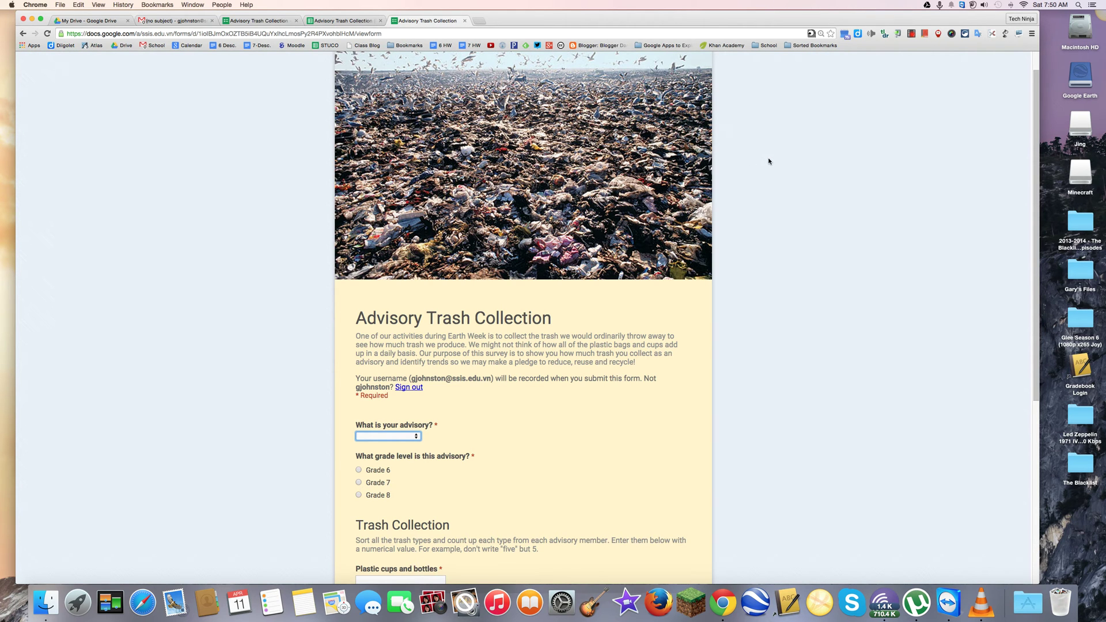
- Scroll through the form to review the advisory, grade and trash-count questions
{"action": "scroll", "coordinate": [769, 159], "scroll_direction": "down", "scroll_amount": 2}
{"action": "scroll", "coordinate": [769, 161], "scroll_direction": "down", "scroll_amount": 2}
{"action": "scroll", "coordinate": [769, 161], "scroll_direction": "up", "scroll_amount": 5}
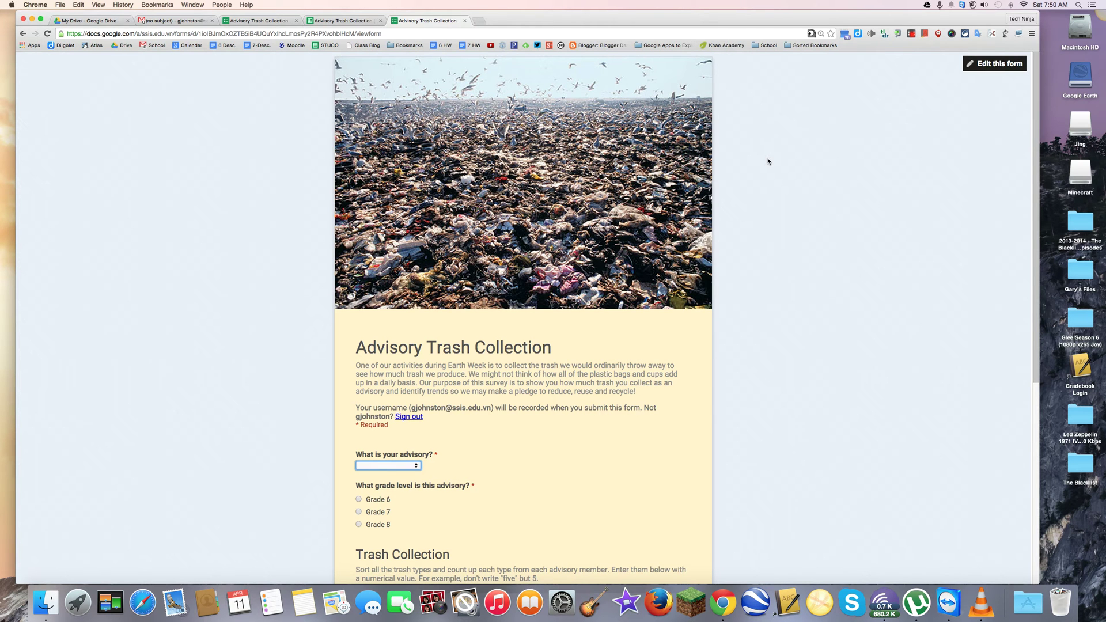
{"action": "scroll", "coordinate": [768, 162], "scroll_direction": "down", "scroll_amount": 7}
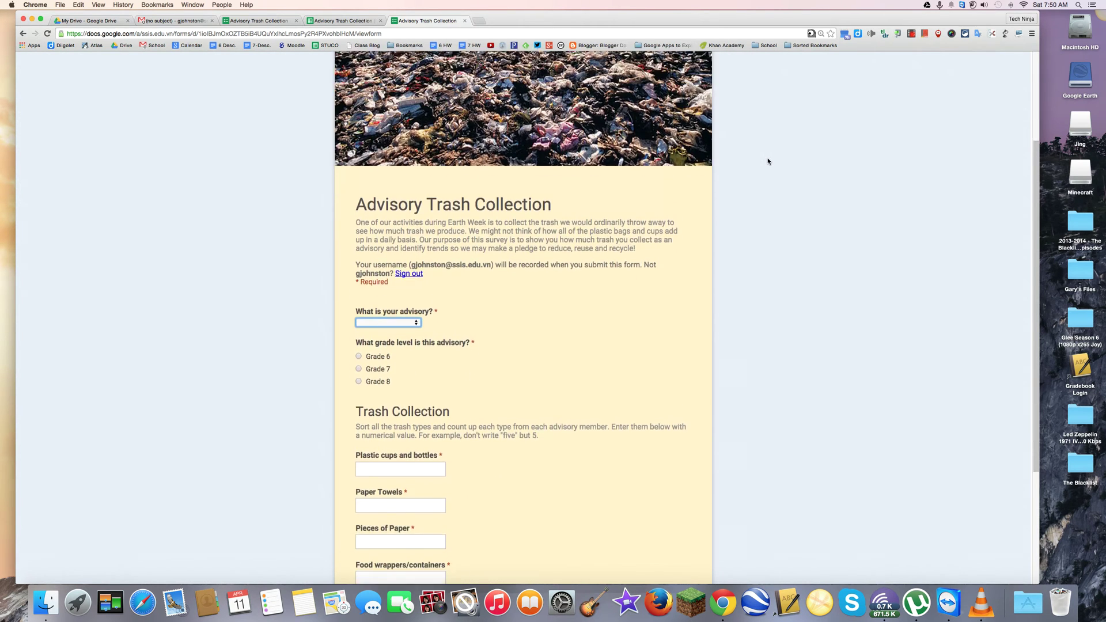
{"action": "scroll", "coordinate": [769, 162], "scroll_direction": "down", "scroll_amount": 4}
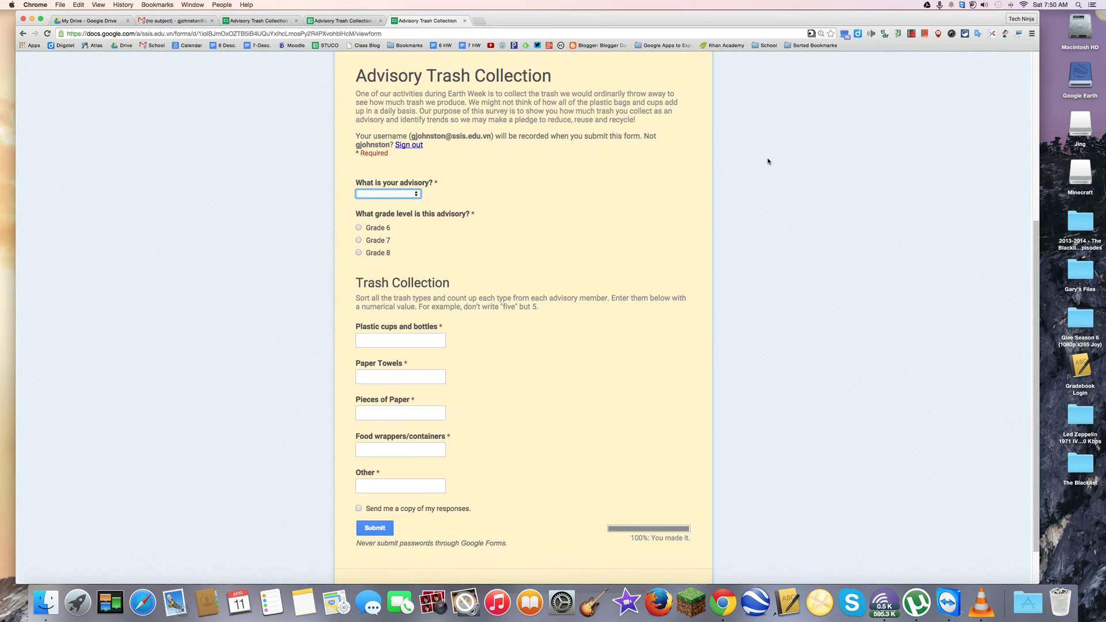
{"action": "scroll", "coordinate": [769, 161], "scroll_direction": "down", "scroll_amount": 2}
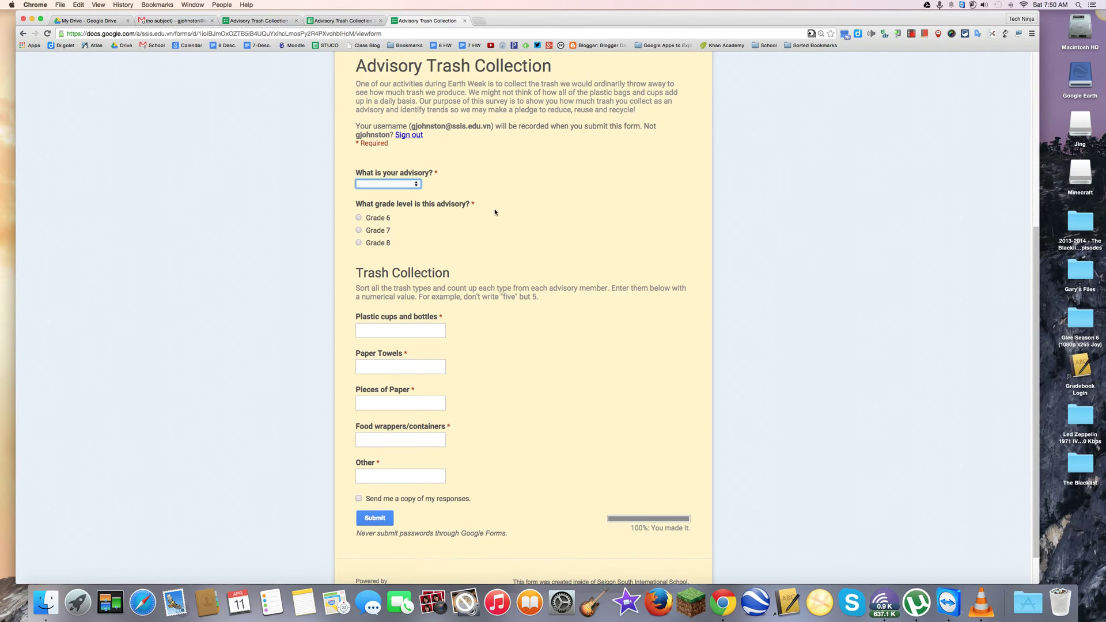
{"action": "scroll", "coordinate": [495, 212], "scroll_direction": "up", "scroll_amount": 4}
{"action": "scroll", "coordinate": [313, 172], "scroll_direction": "up", "scroll_amount": 5}
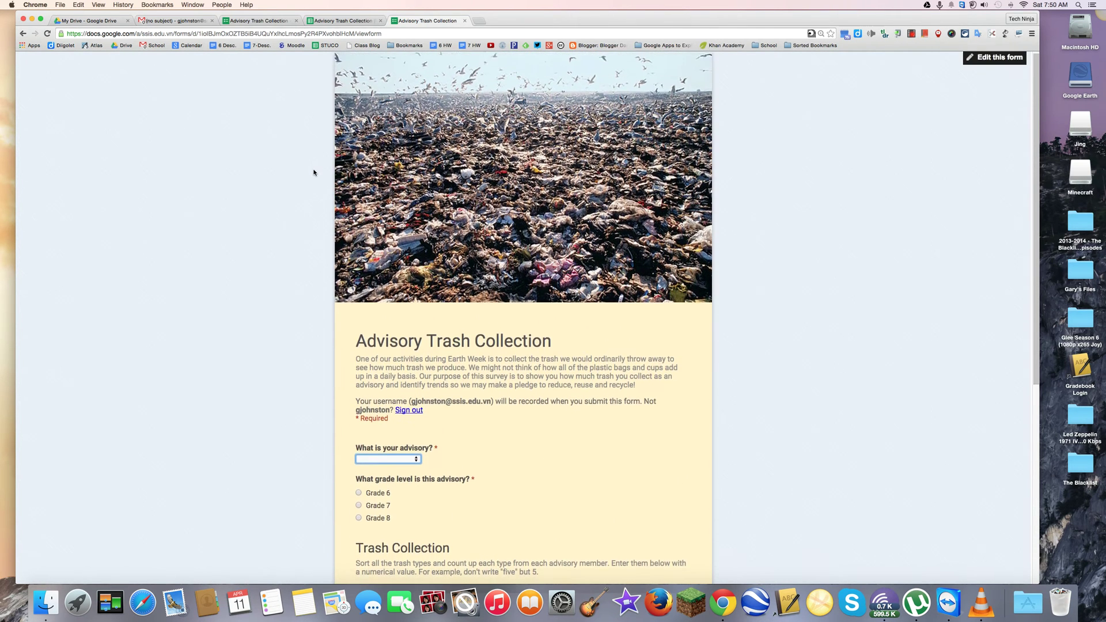
{"action": "scroll", "coordinate": [305, 190], "scroll_direction": "down", "scroll_amount": 4}
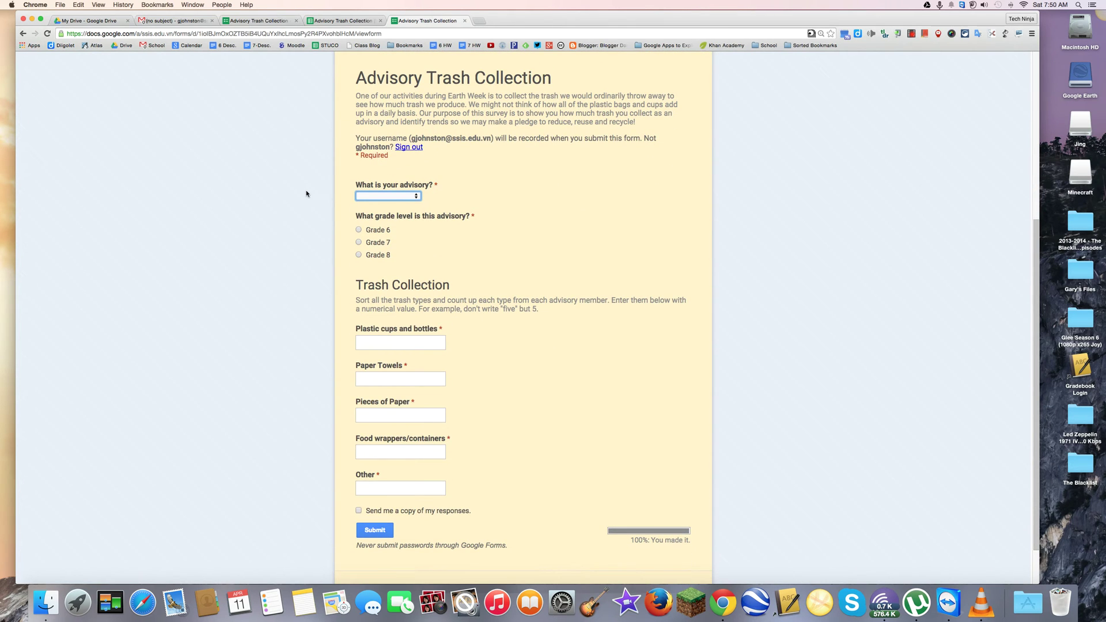
{"action": "scroll", "coordinate": [317, 199], "scroll_direction": "down", "scroll_amount": 1}
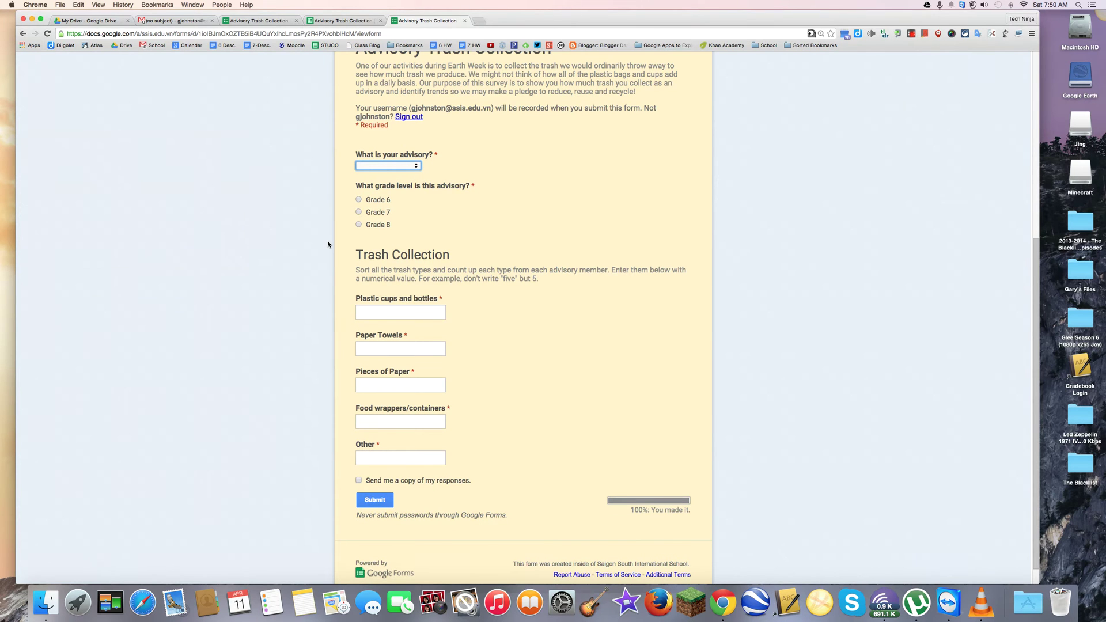
- Try the Plastic cups and bottles and Paper Towels answer fields
{"action": "left_click", "coordinate": [408, 313]}
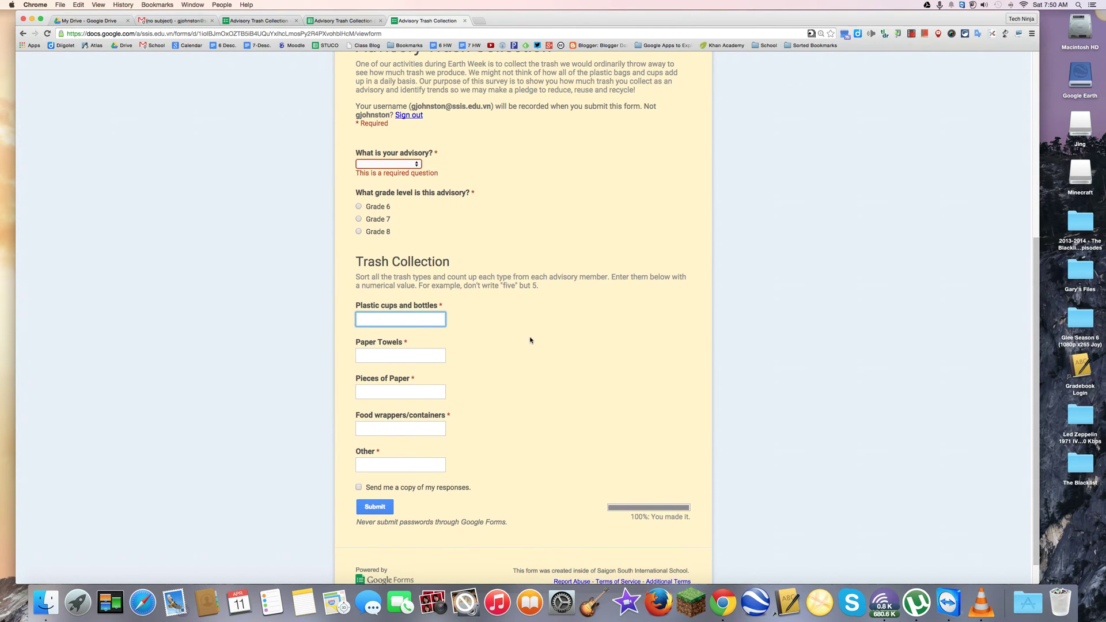
{"action": "scroll", "coordinate": [521, 332], "scroll_direction": "down", "scroll_amount": 1}
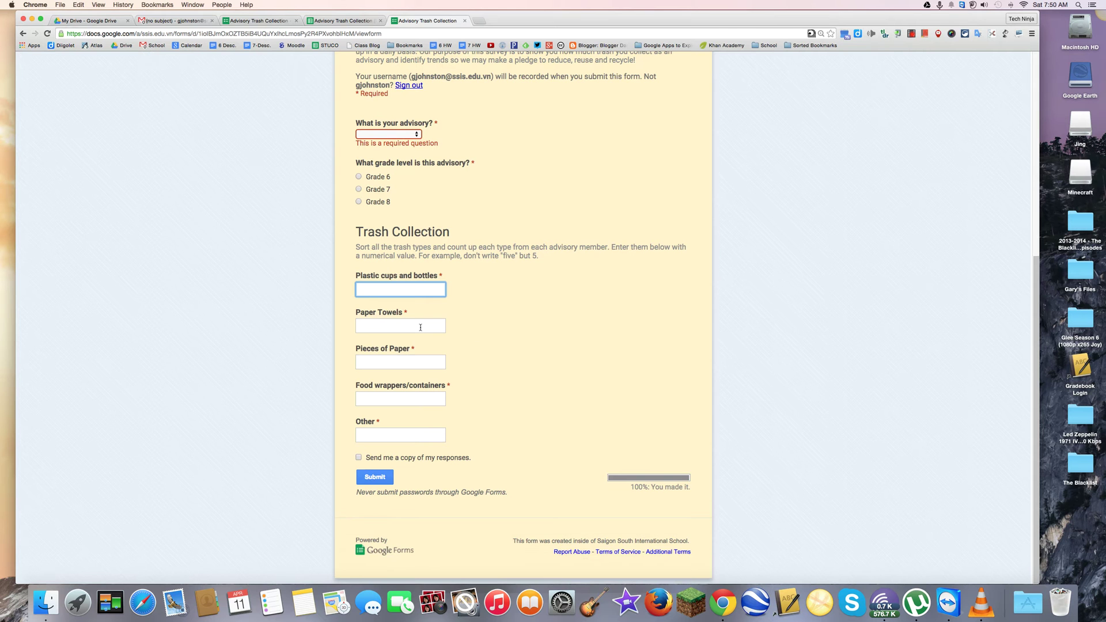
{"action": "left_click", "coordinate": [421, 327]}
{"action": "scroll", "coordinate": [528, 291], "scroll_direction": "up", "scroll_amount": 10}
{"action": "scroll", "coordinate": [541, 278], "scroll_direction": "down", "scroll_amount": 5}
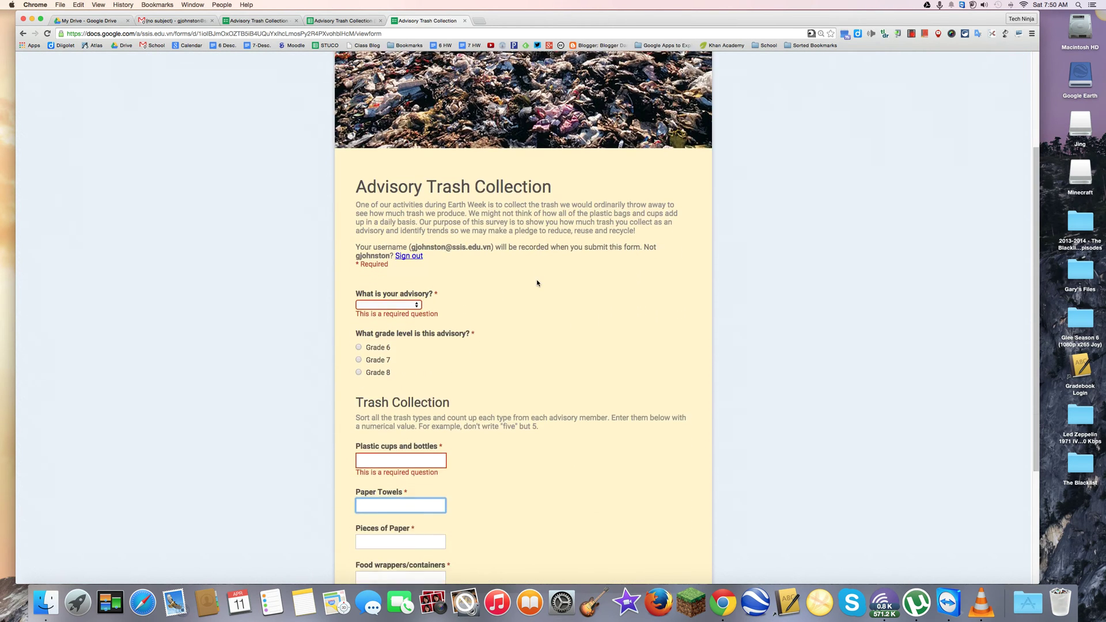
- Check the advisory teacher dropdown without choosing anyone, then go back to the responses spreadsheet
{"action": "left_click", "coordinate": [343, 21]}
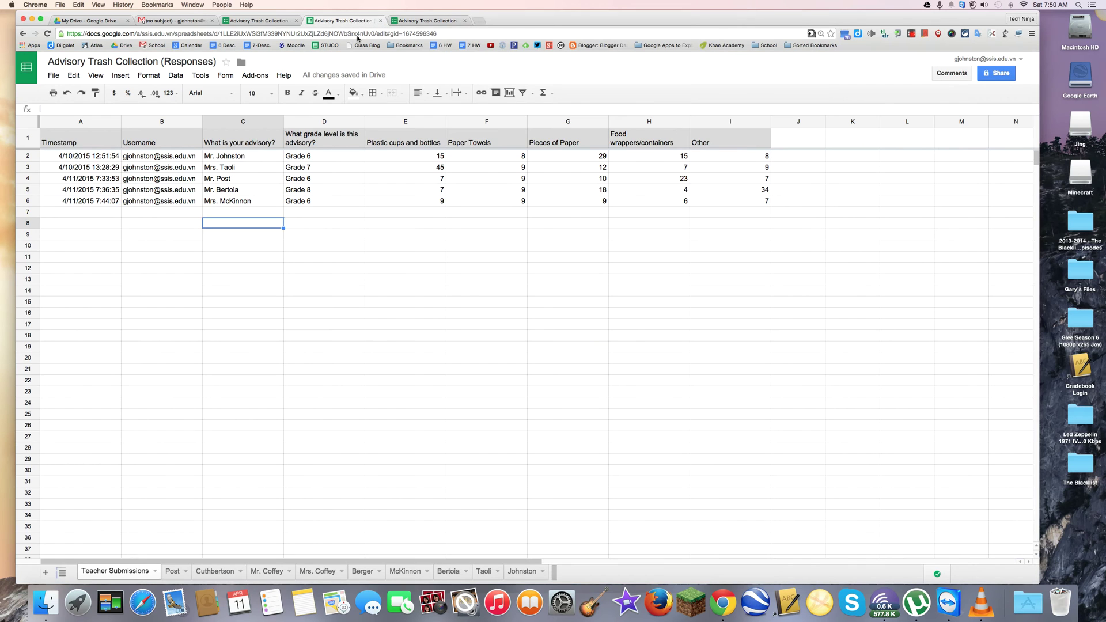
{"action": "left_click", "coordinate": [424, 21]}
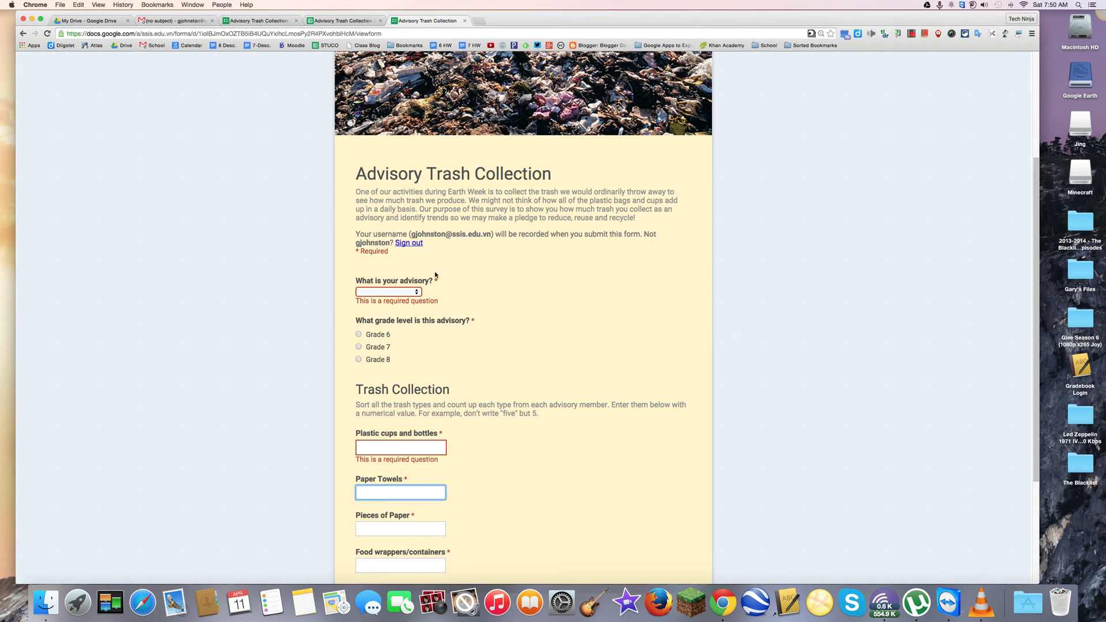
{"action": "left_click", "coordinate": [419, 293]}
{"action": "left_click", "coordinate": [501, 285]}
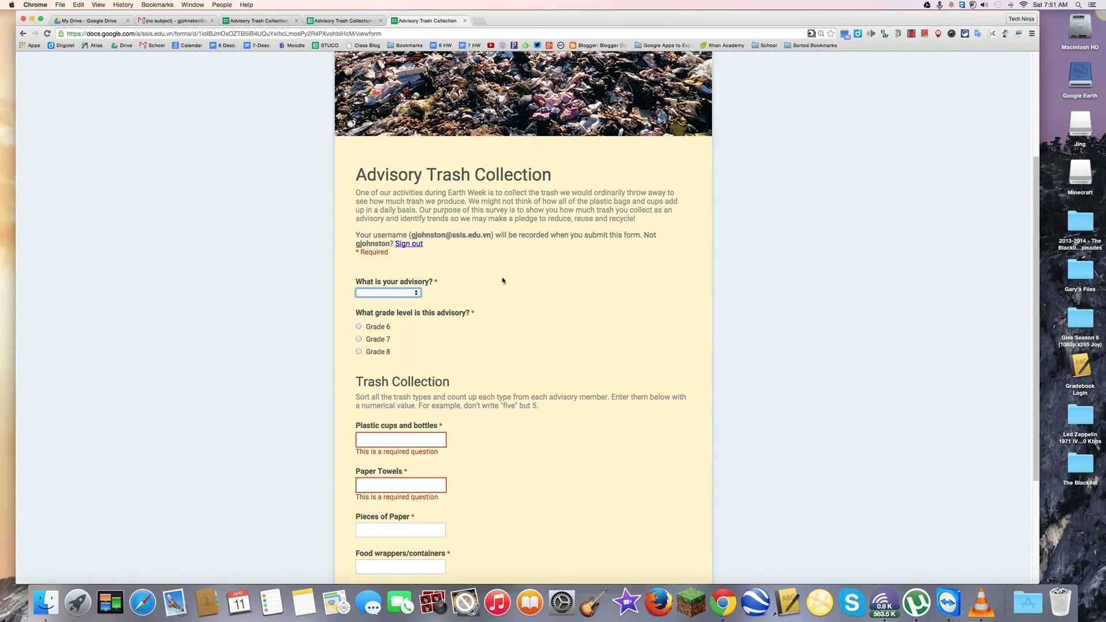
{"action": "scroll", "coordinate": [502, 282], "scroll_direction": "down", "scroll_amount": 3}
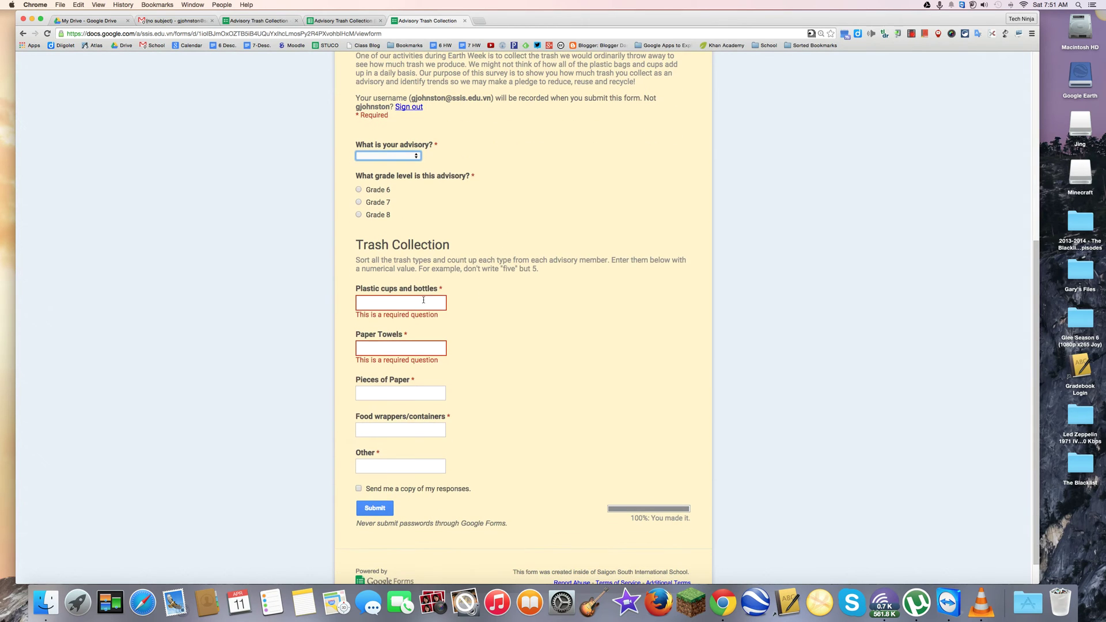
{"action": "left_click", "coordinate": [415, 311]}
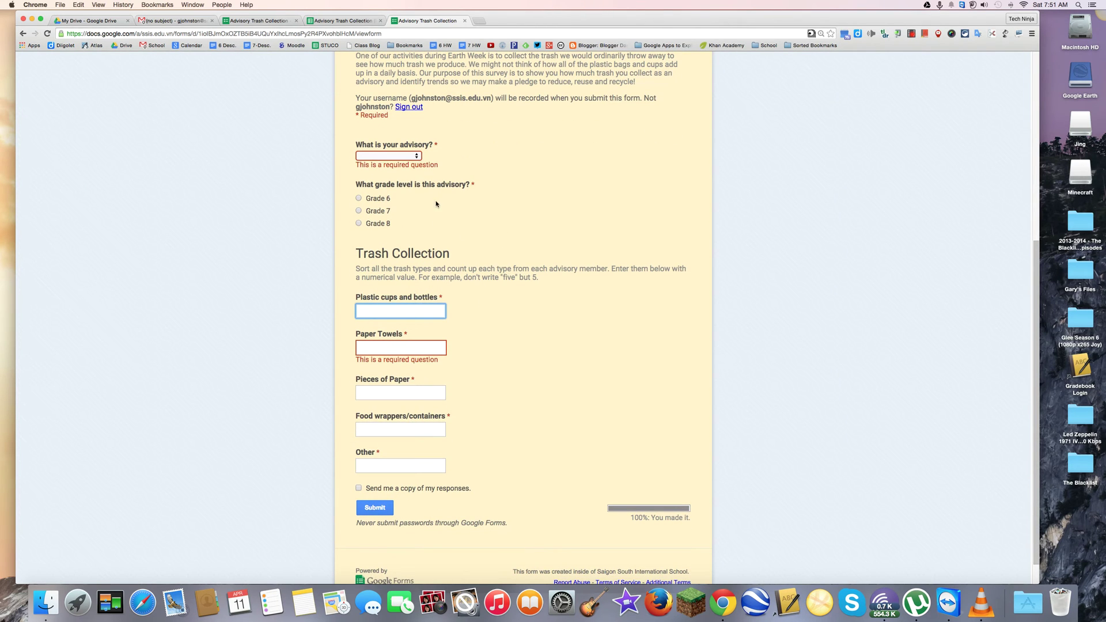
{"action": "left_click", "coordinate": [342, 20]}
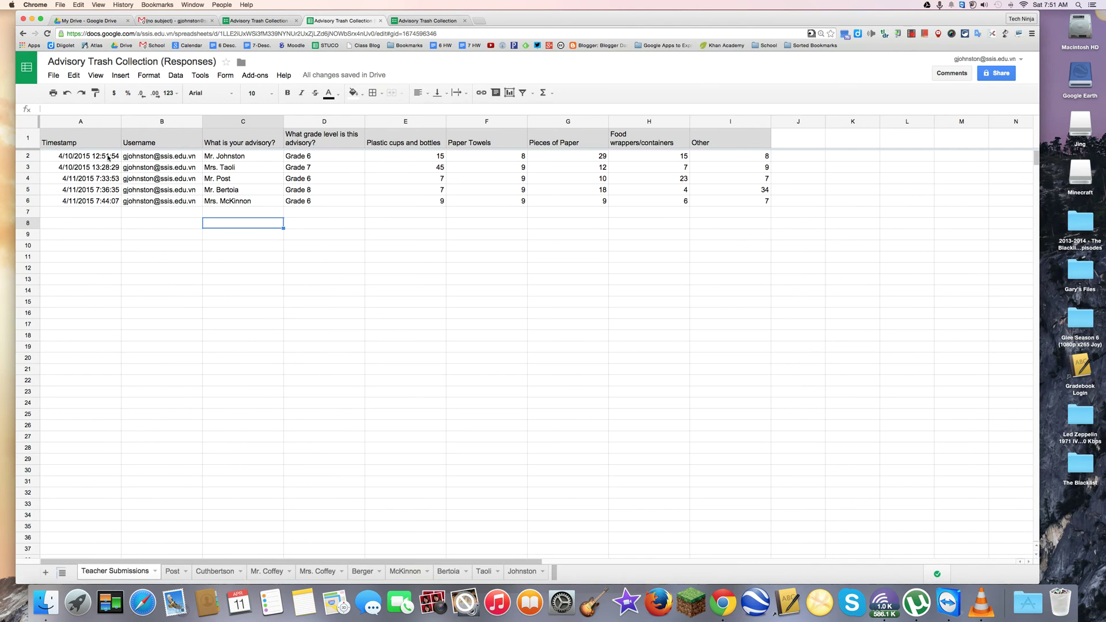
- Highlight each advisory answer in C2 through C6 on Teacher Submissions
{"action": "left_click", "coordinate": [232, 159]}
{"action": "left_click", "coordinate": [233, 168]}
{"action": "left_click", "coordinate": [234, 179]}
{"action": "left_click", "coordinate": [236, 189]}
{"action": "left_click", "coordinate": [236, 201]}
{"action": "left_click", "coordinate": [253, 160]}
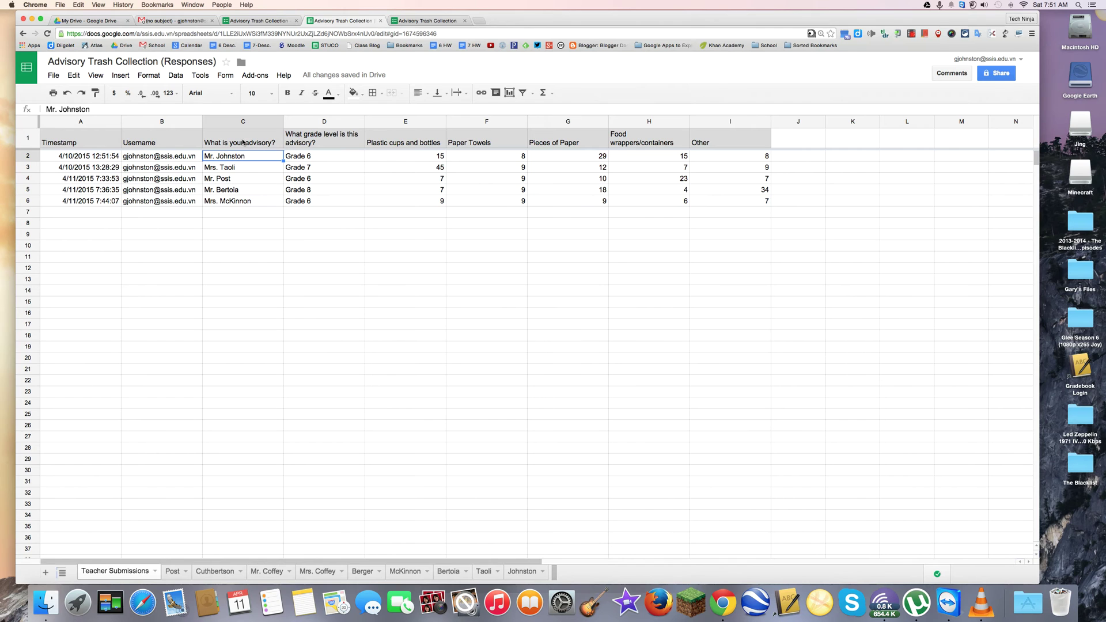
{"action": "left_click", "coordinate": [241, 168]}
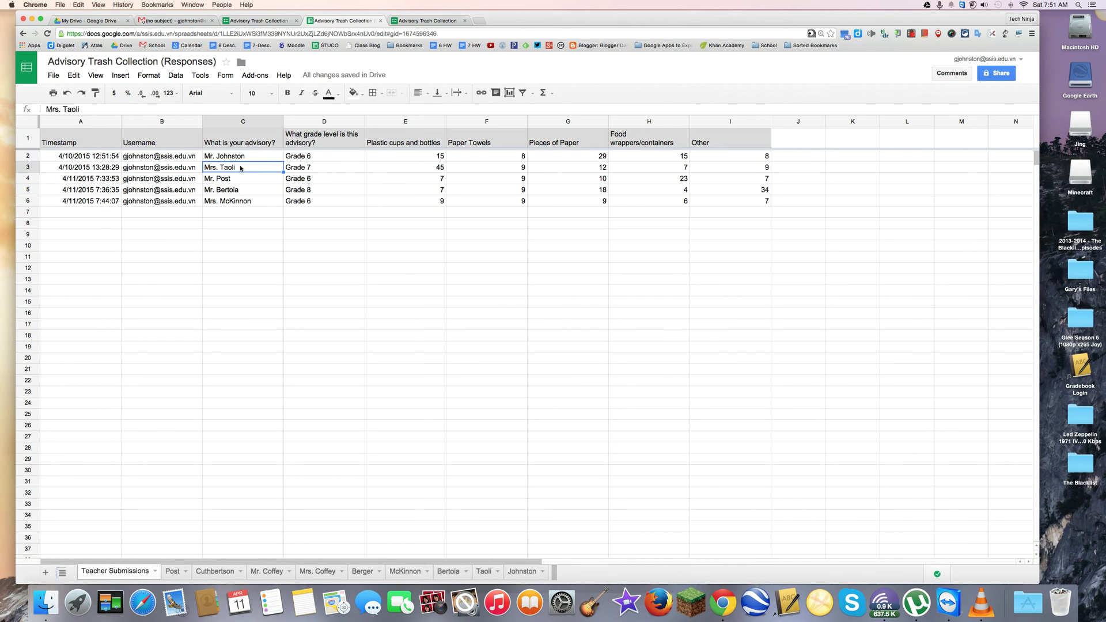
{"action": "left_click", "coordinate": [242, 179]}
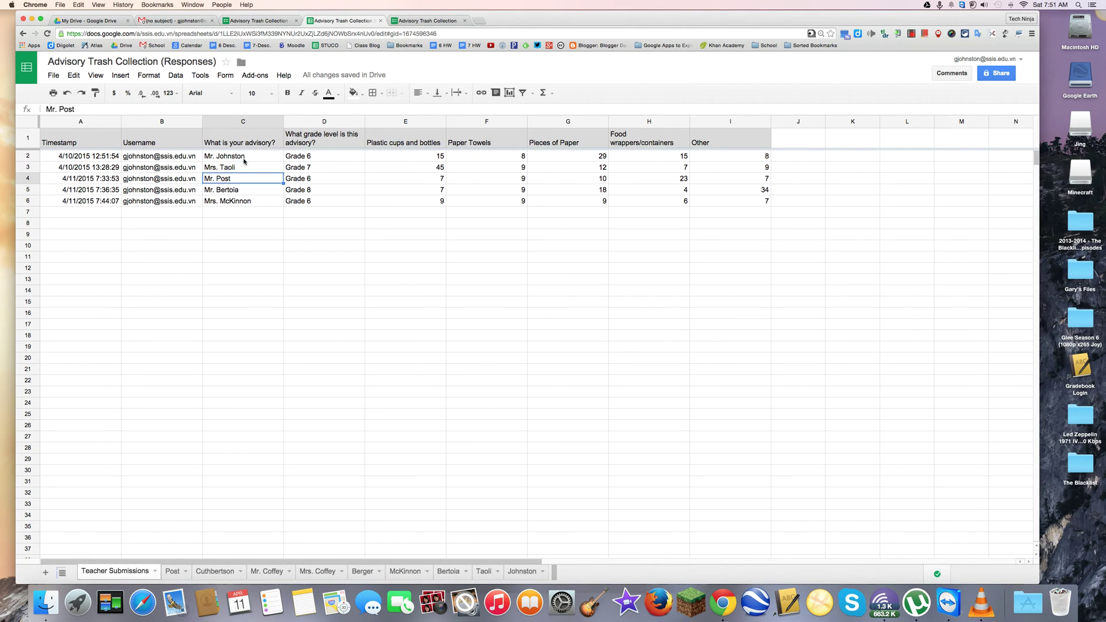
- Select Mr. Post's response row C4:I4 and the question headers C1:I1
{"action": "left_click_drag", "start_coordinate": [270, 183], "coordinate": [705, 176]}
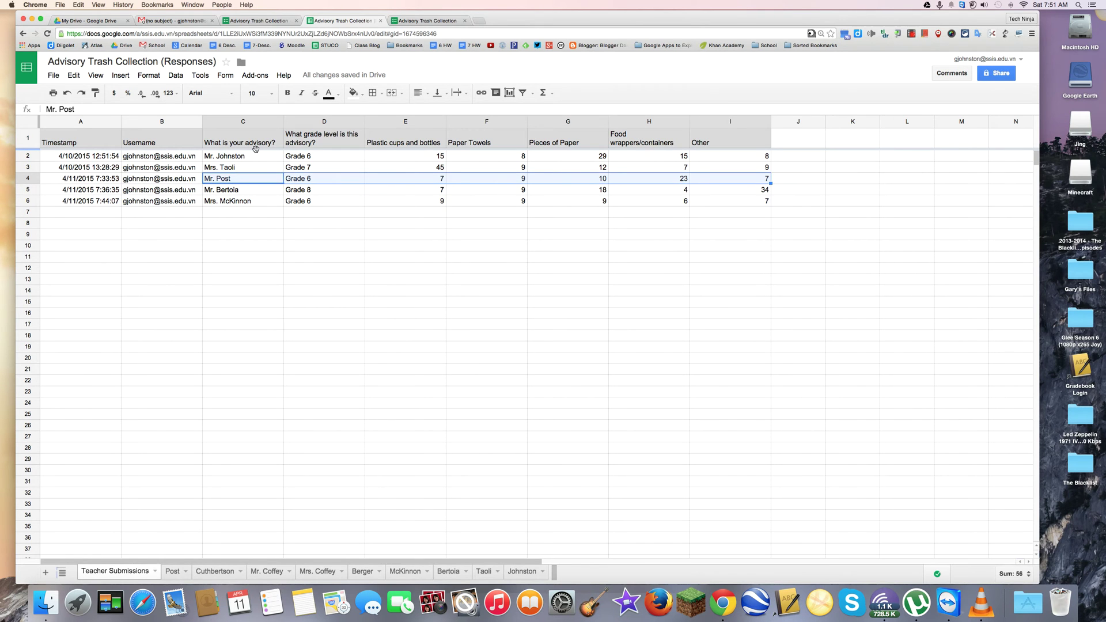
{"action": "left_click_drag", "start_coordinate": [256, 144], "coordinate": [702, 146]}
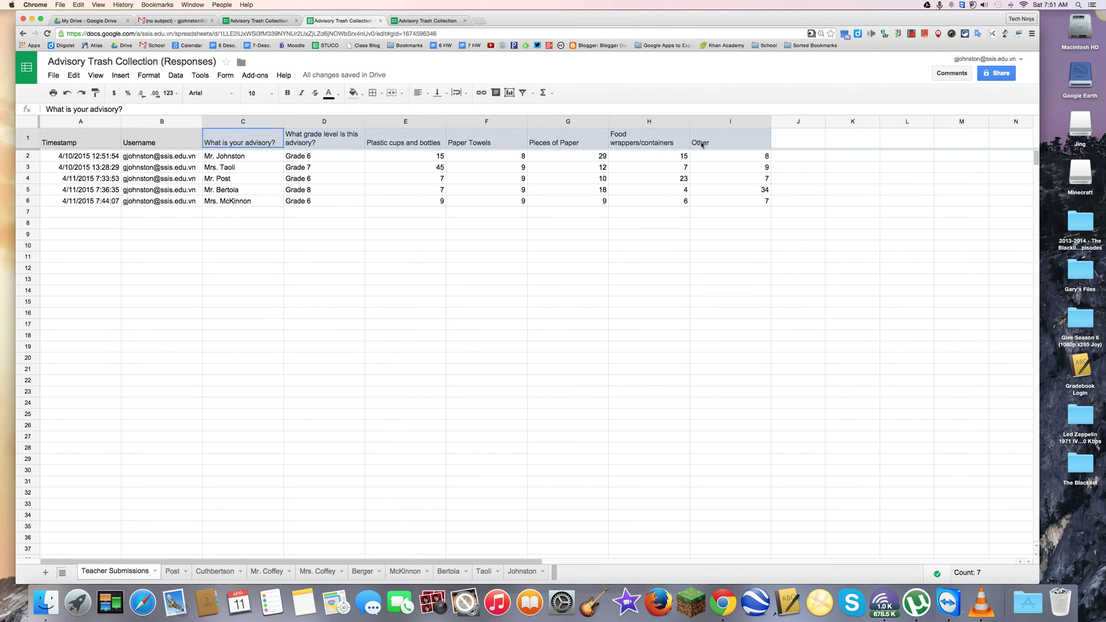
{"action": "left_click_drag", "start_coordinate": [239, 184], "coordinate": [717, 181]}
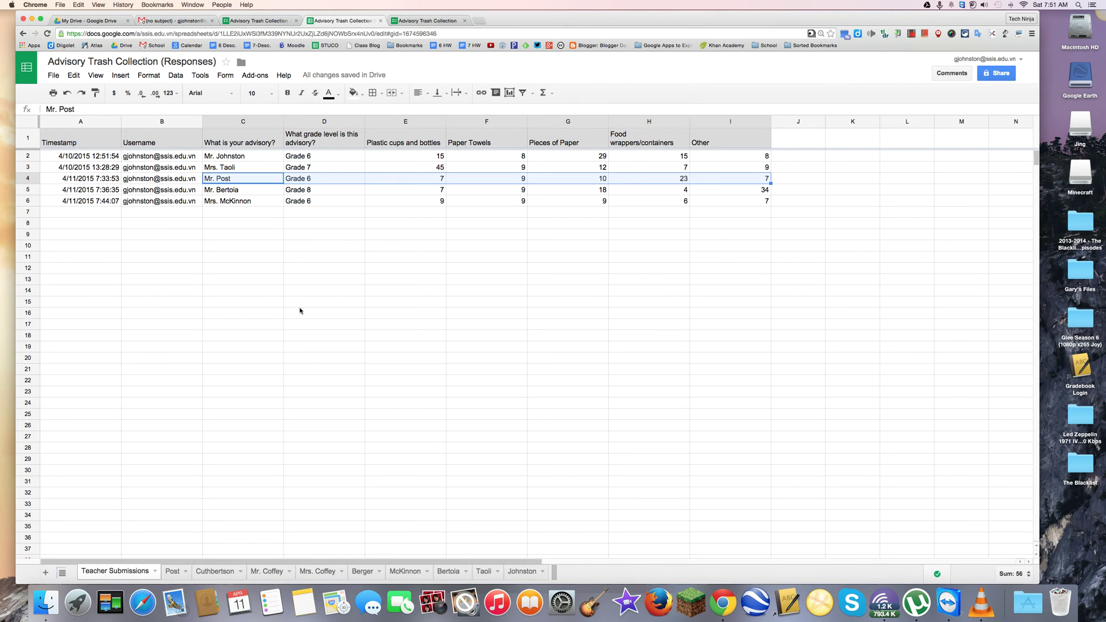
- Compare the Post sheet's query table and chart with the Teacher Submissions data
{"action": "left_click", "coordinate": [173, 572]}
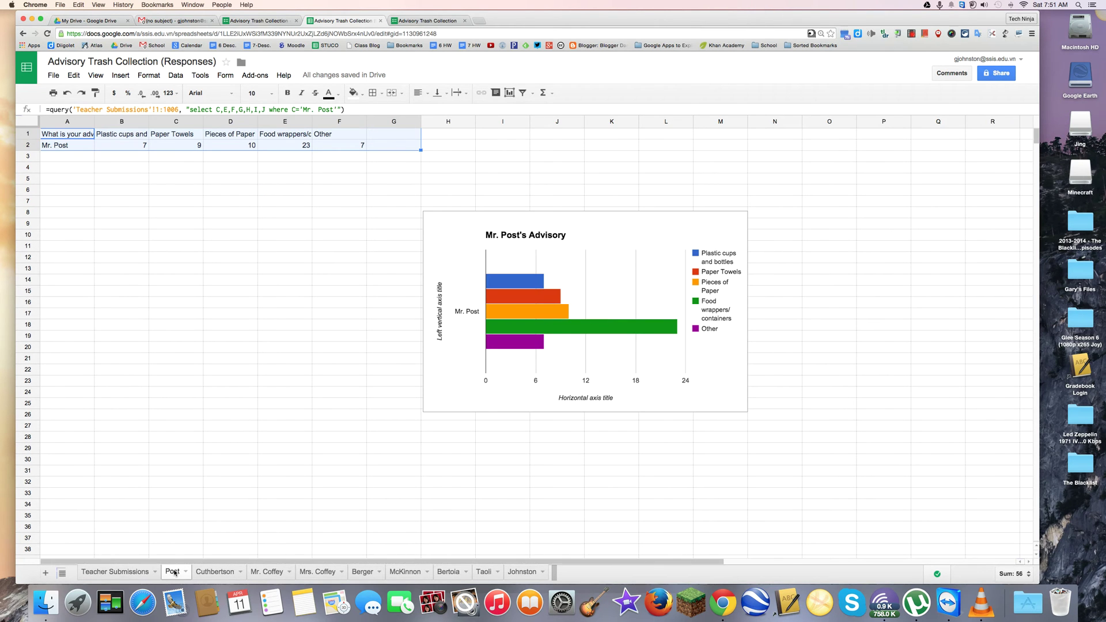
{"action": "left_click", "coordinate": [139, 572]}
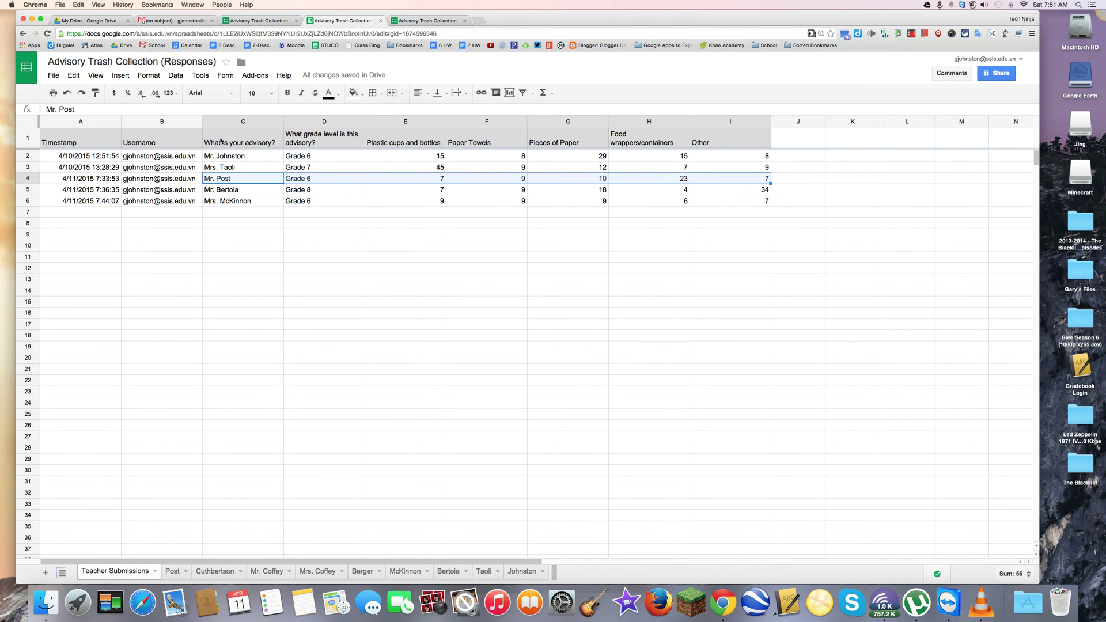
{"action": "left_click", "coordinate": [173, 572]}
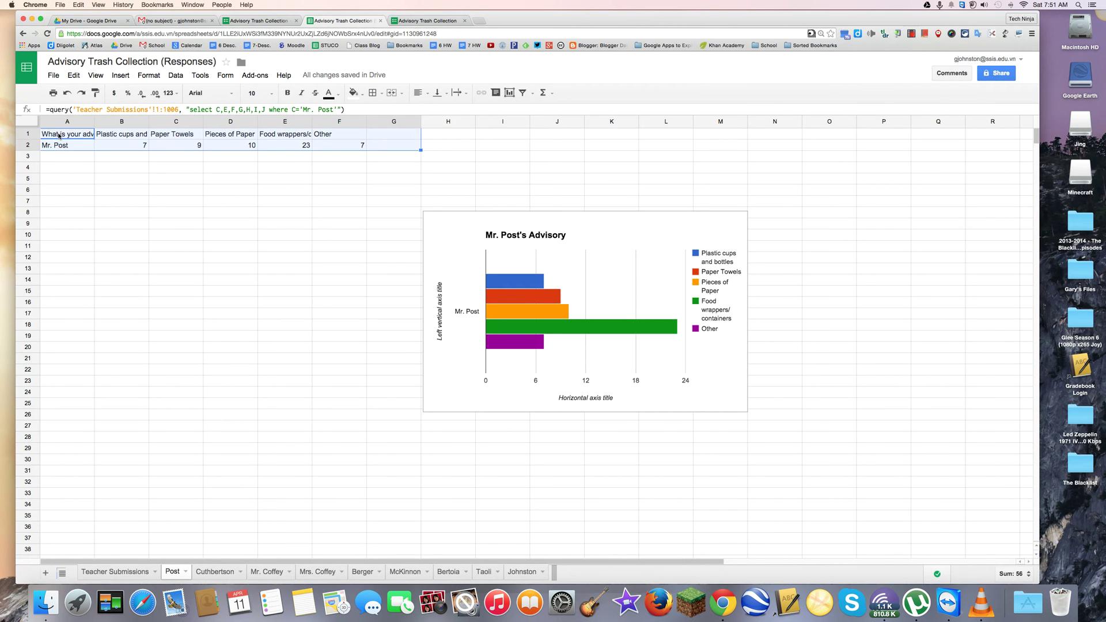
{"action": "scroll", "coordinate": [470, 267], "scroll_direction": "down", "scroll_amount": 3}
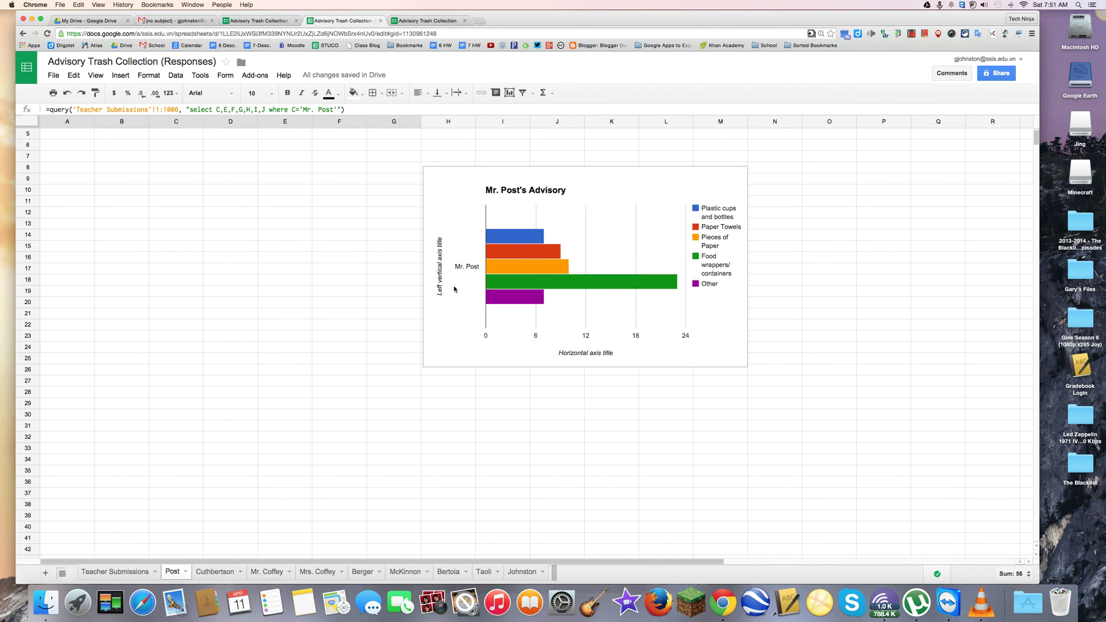
{"action": "scroll", "coordinate": [469, 267], "scroll_direction": "up", "scroll_amount": 3}
{"action": "scroll", "coordinate": [470, 267], "scroll_direction": "right", "scroll_amount": 8}
{"action": "left_click_drag", "start_coordinate": [458, 562], "coordinate": [91, 529]}
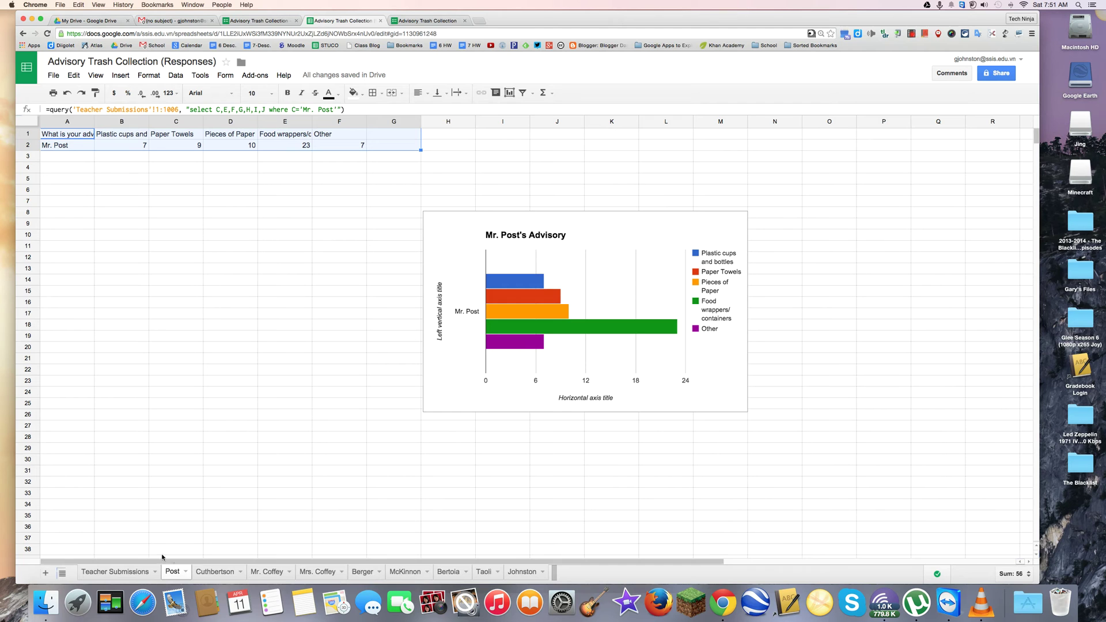
- Look at the empty Cuthbertson sheet, then return to the Advisory Trash Collection form
{"action": "left_click", "coordinate": [224, 575]}
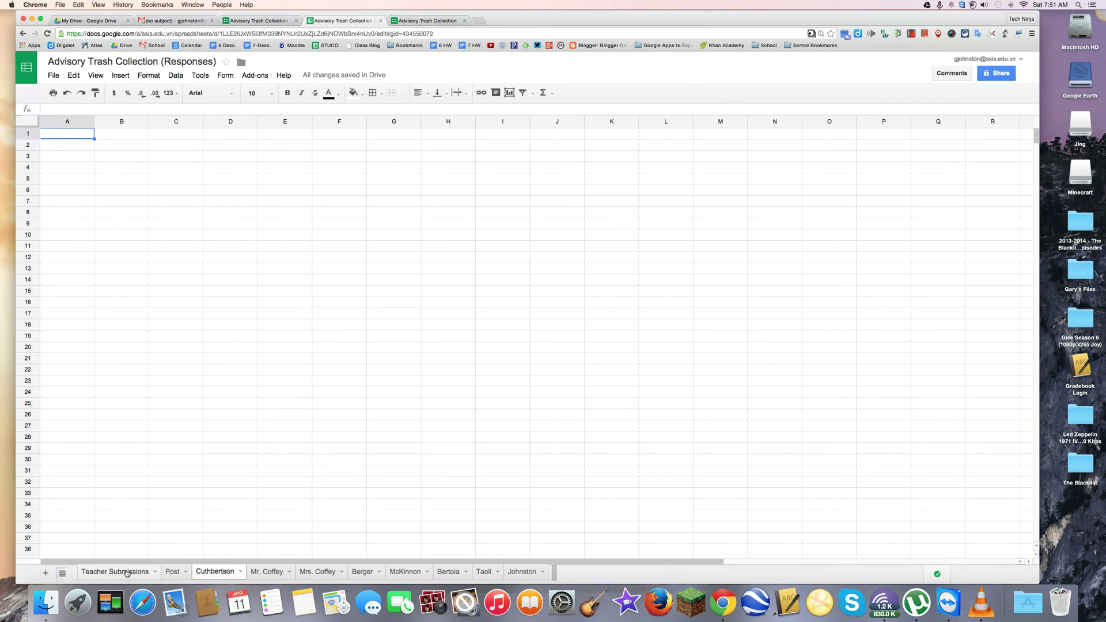
{"action": "left_click", "coordinate": [127, 573]}
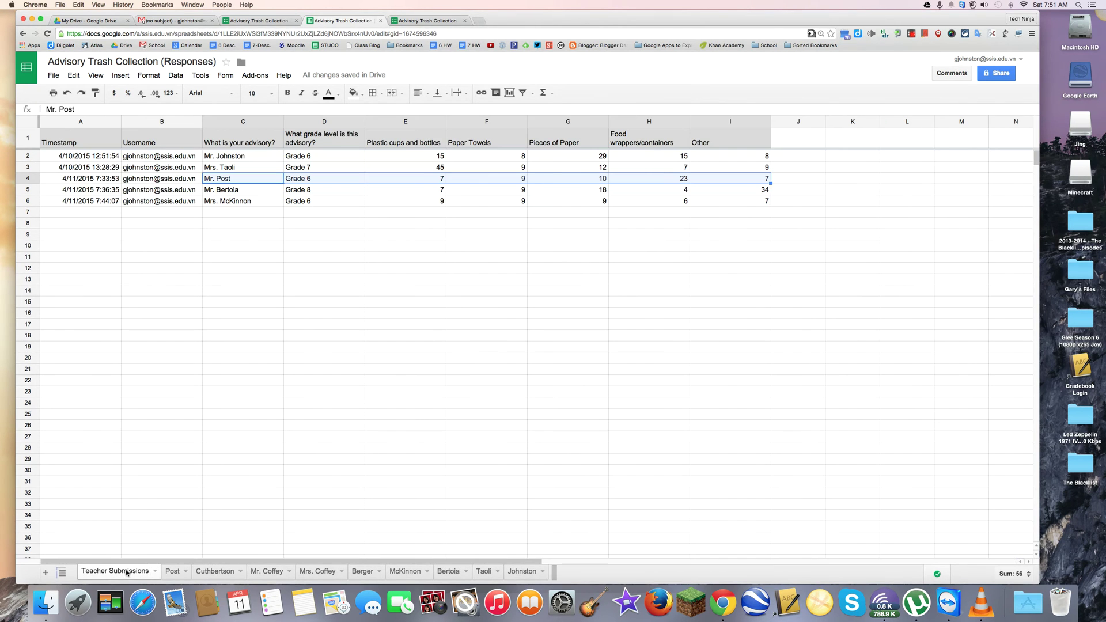
{"action": "left_click", "coordinate": [207, 574]}
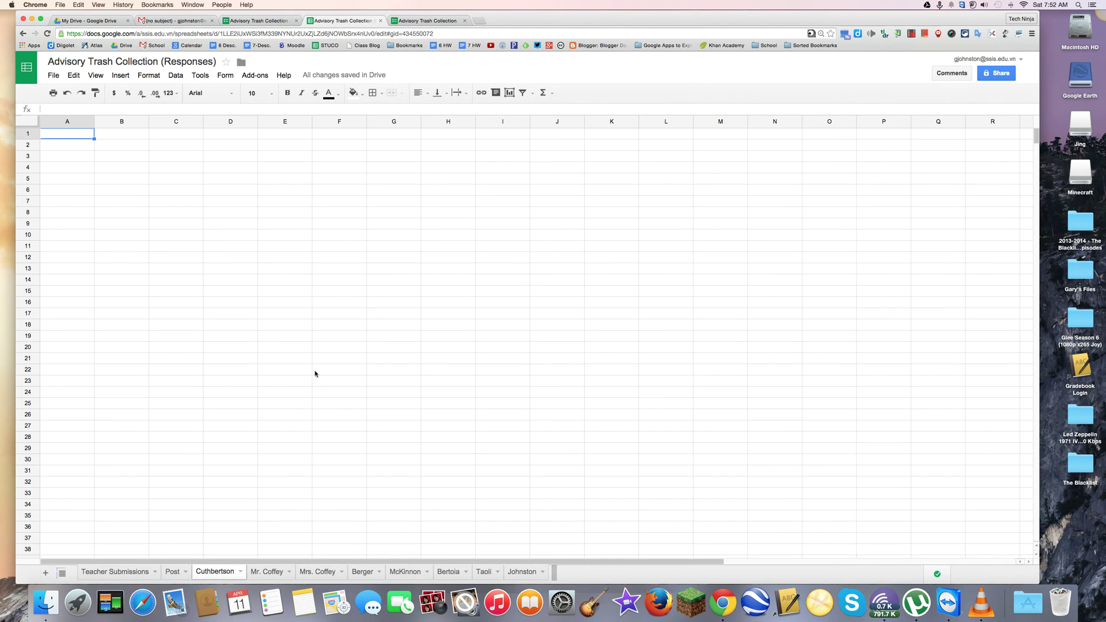
{"action": "left_click", "coordinate": [417, 23]}
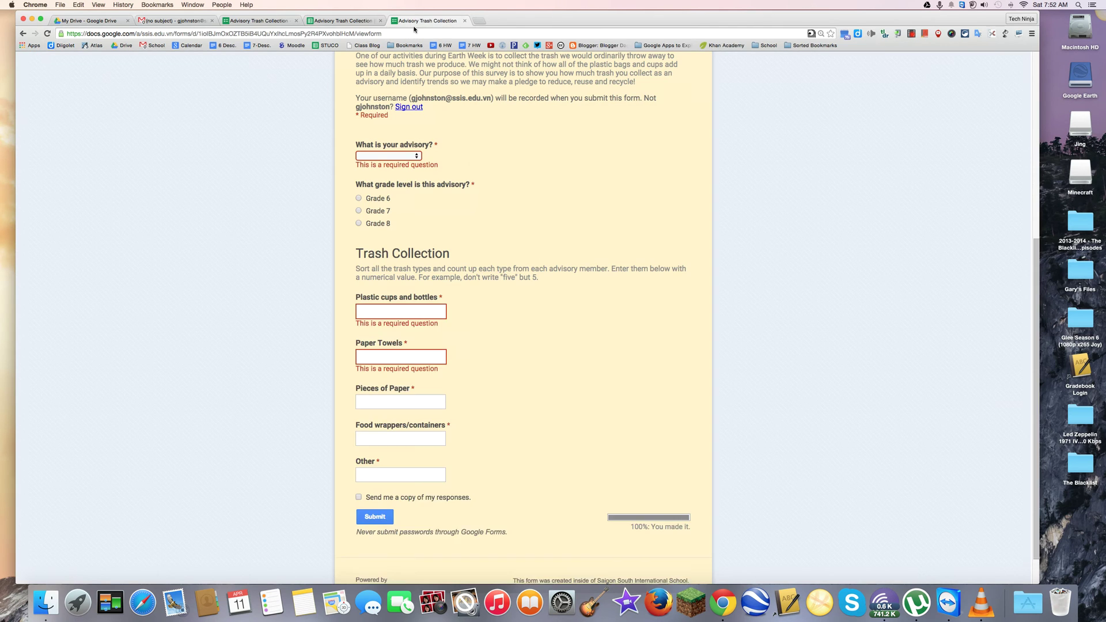
- Choose the Cuthbertson advisory and Grade 6 on the form
{"action": "left_click", "coordinate": [415, 156]}
{"action": "left_click", "coordinate": [411, 186]}
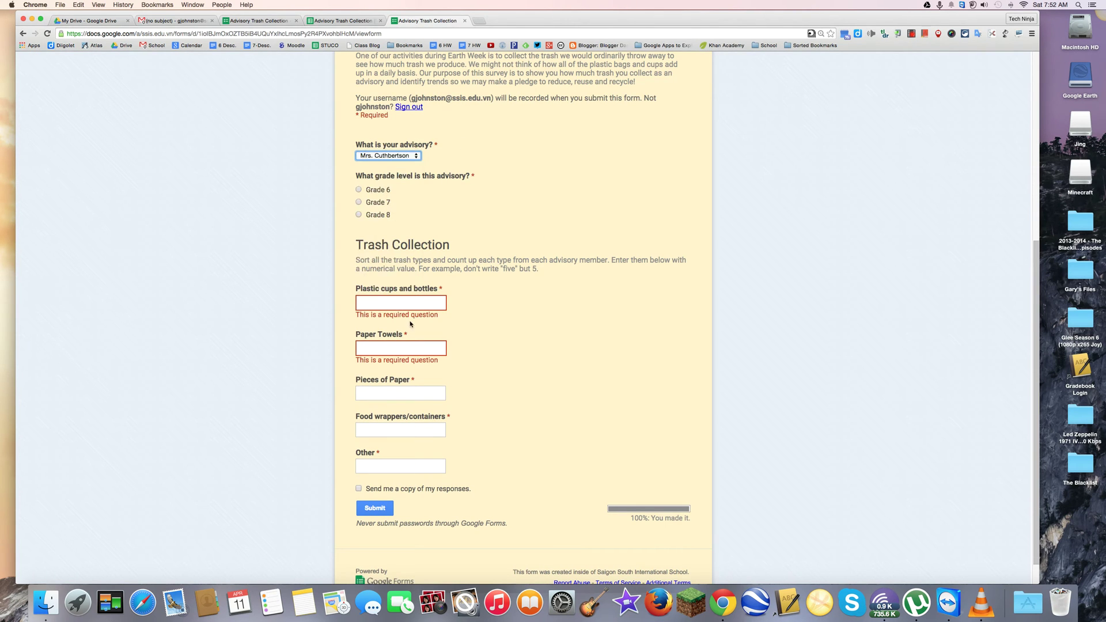
{"action": "left_click", "coordinate": [358, 190]}
{"action": "key", "text": "Tab"}
- Enter trash counts 7, 9, 3, 7 and 8 and submit the response
{"action": "type", "text": "7"}
{"action": "left_click", "coordinate": [414, 339]}
{"action": "type", "text": "9"}
{"action": "left_click", "coordinate": [410, 376]}
{"action": "type", "text": "3"}
{"action": "left_click", "coordinate": [410, 413]}
{"action": "type", "text": "7"}
{"action": "left_click", "coordinate": [405, 450]}
{"action": "type", "text": "8"}
{"action": "left_click", "coordinate": [375, 491]}
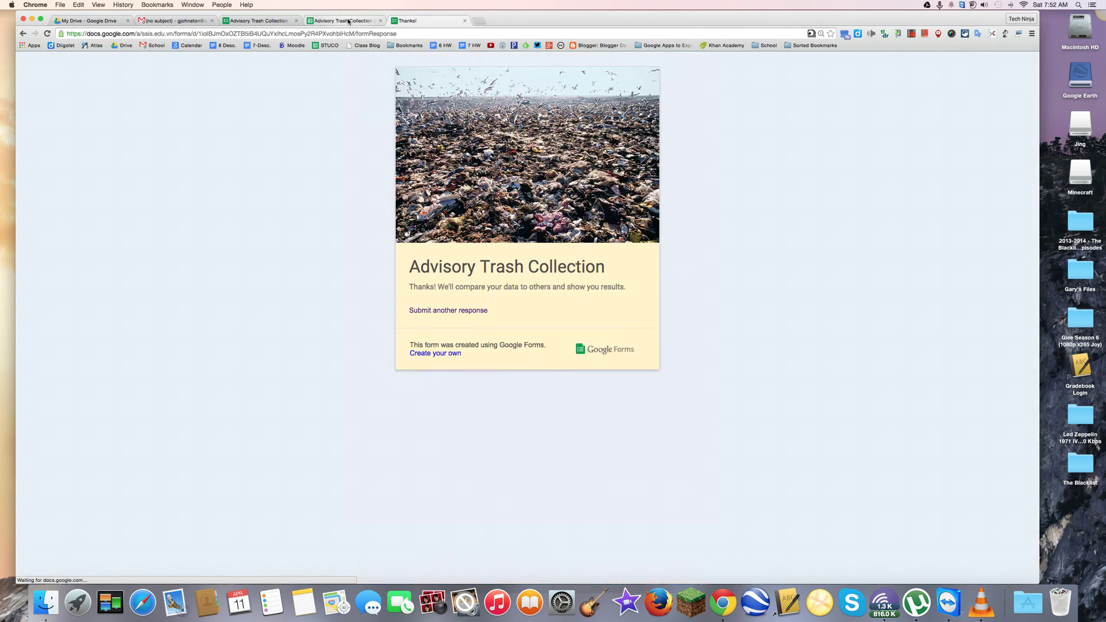
{"action": "left_click", "coordinate": [345, 20]}
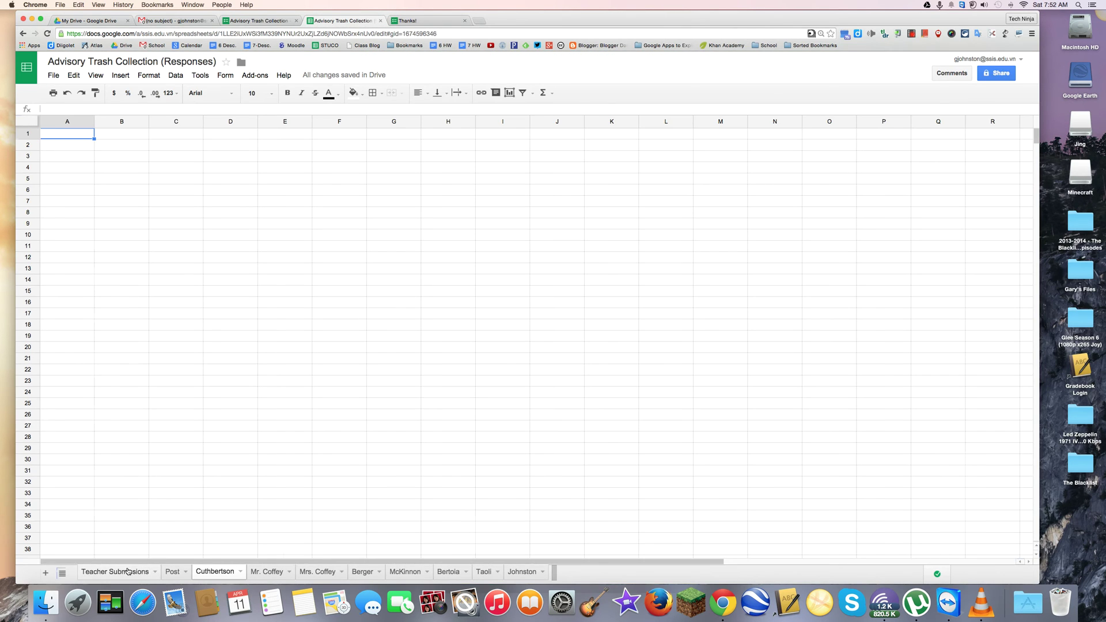
{"action": "left_click", "coordinate": [127, 572]}
{"action": "left_click", "coordinate": [171, 572]}
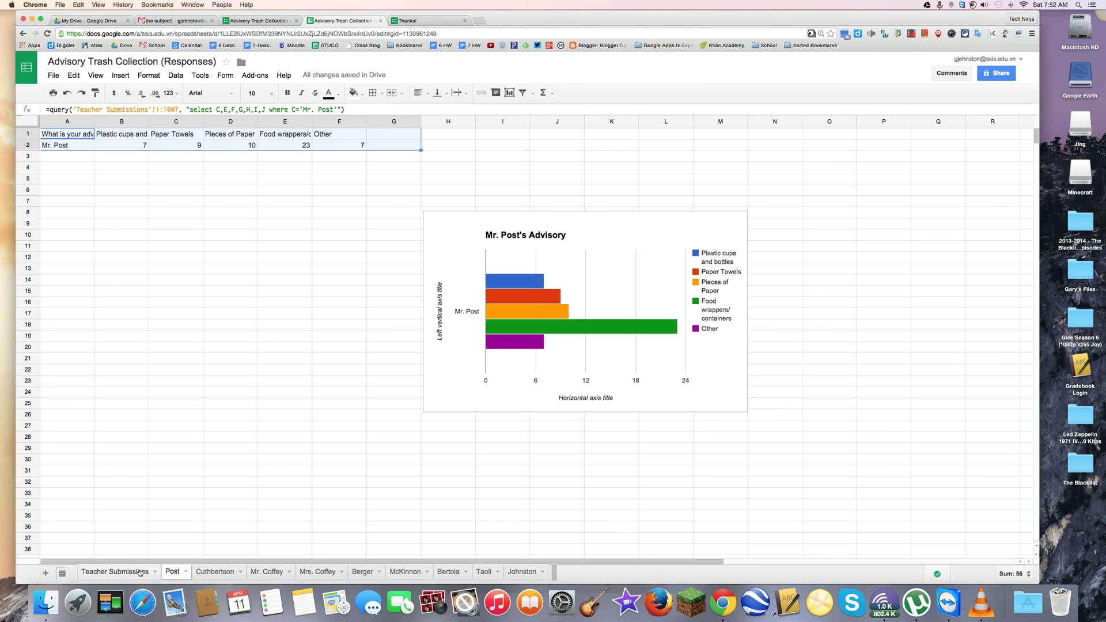
{"action": "left_click", "coordinate": [160, 567]}
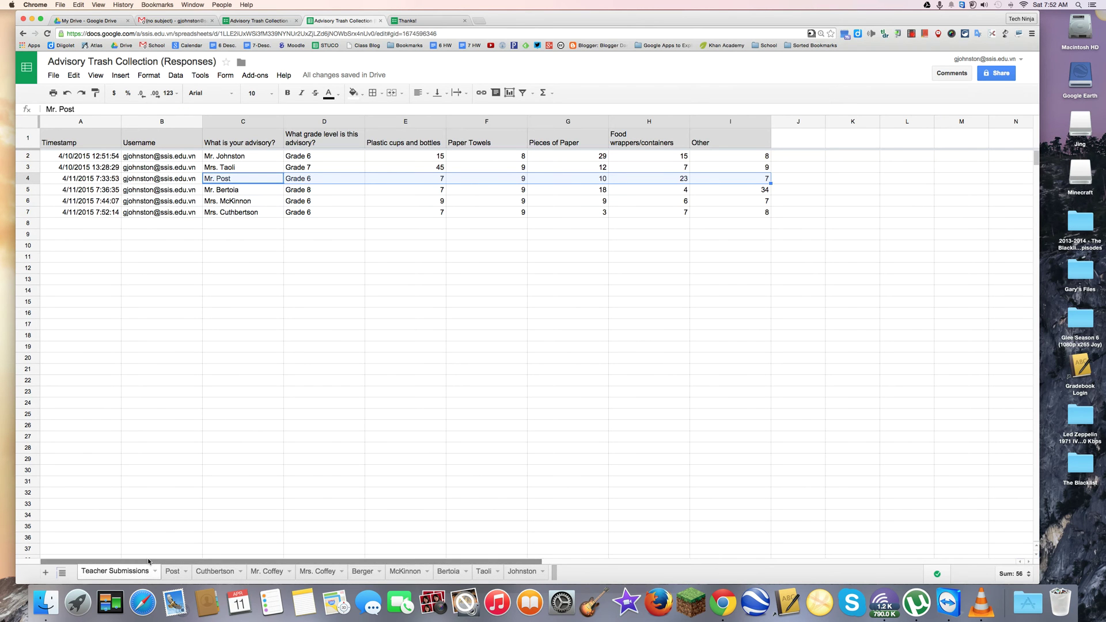
{"action": "left_click", "coordinate": [252, 143]}
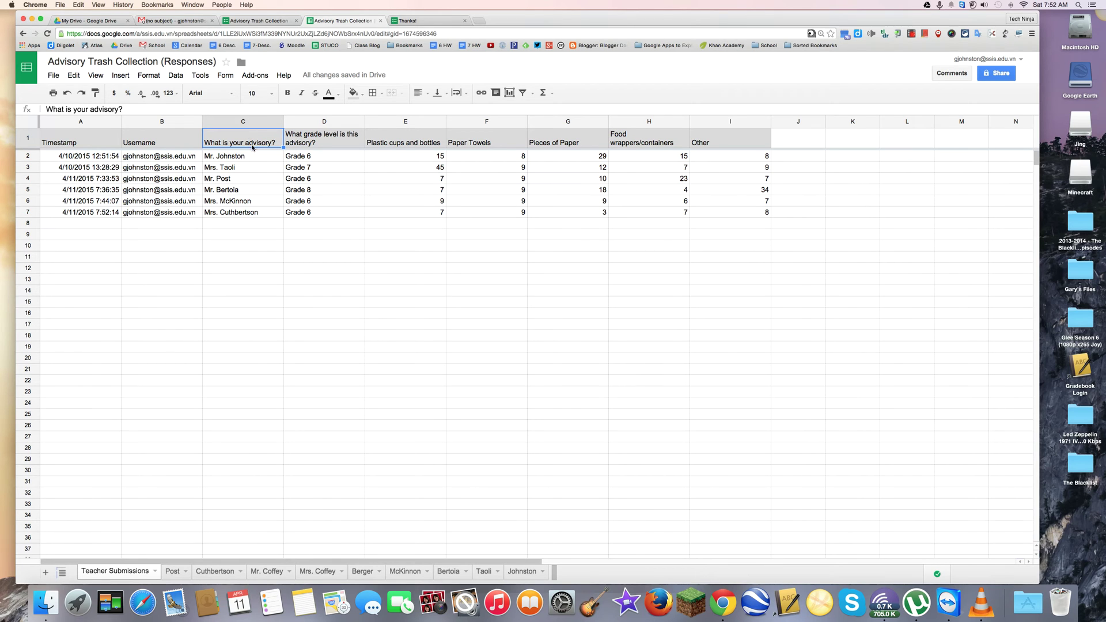
{"action": "left_click", "coordinate": [253, 213]}
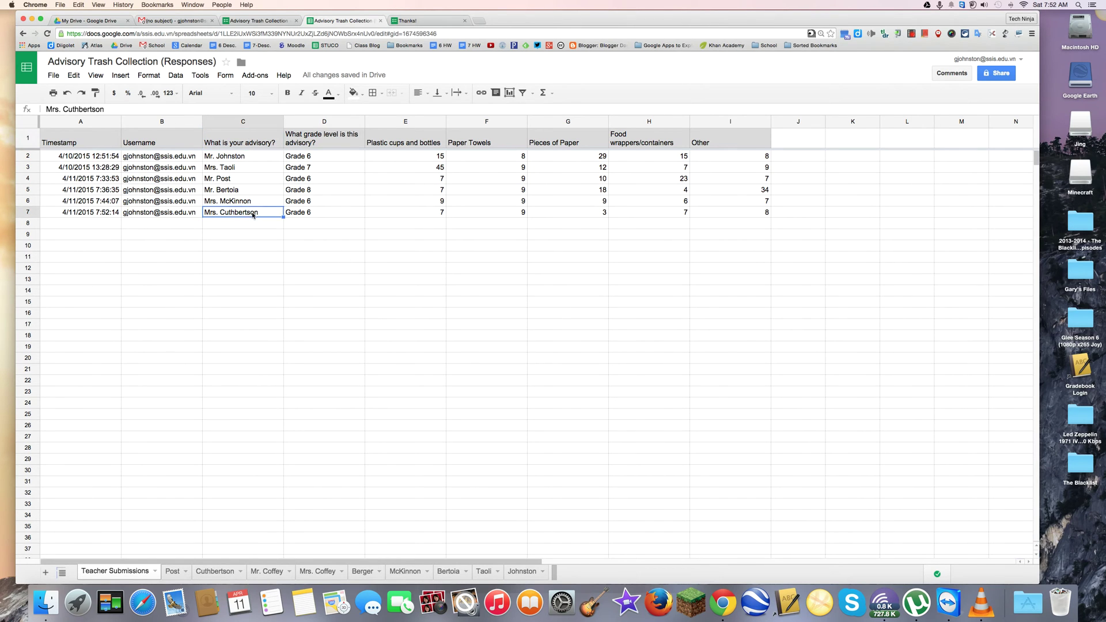
{"action": "left_click", "coordinate": [226, 571]}
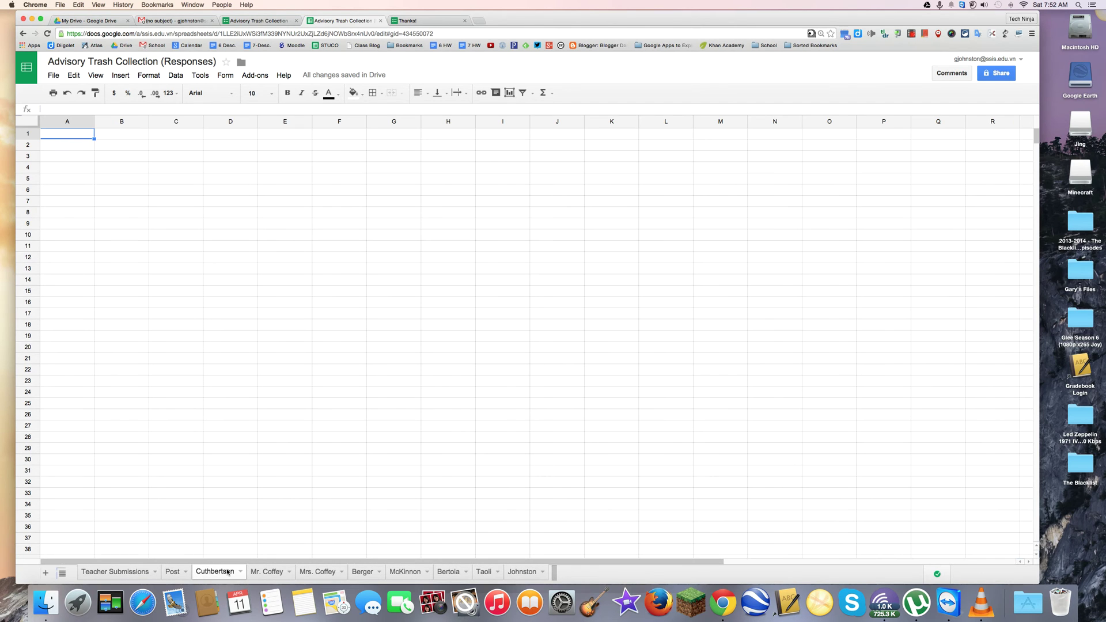
- Start a QUERY formula in Cuthbertson!A1 using the whole Teacher Submissions sheet as range
{"action": "left_click", "coordinate": [125, 109]}
{"action": "type", "text": "="}
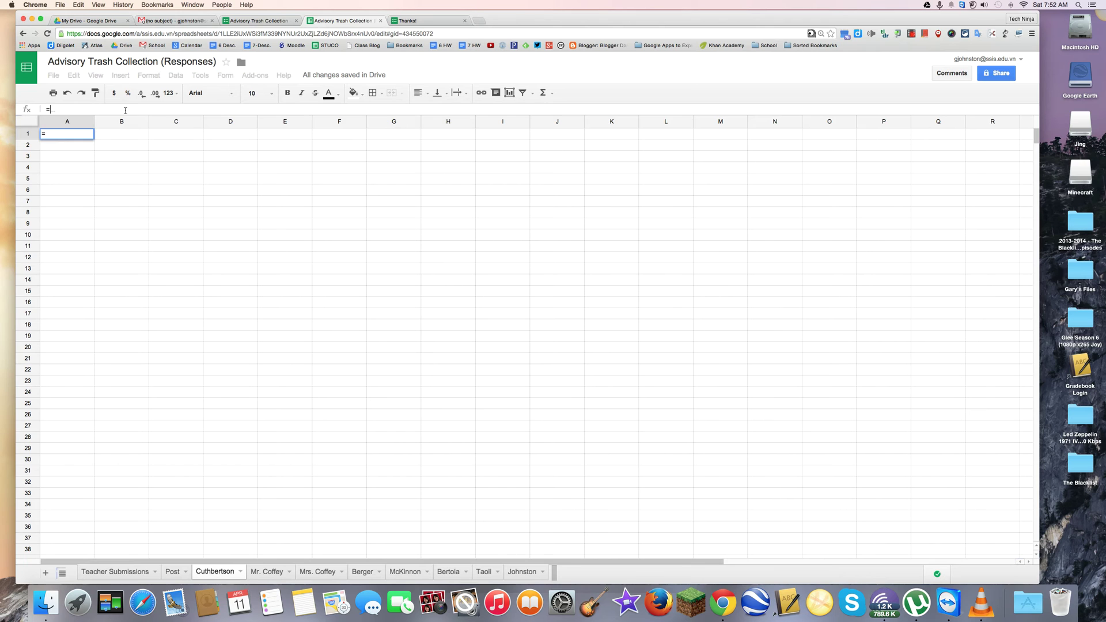
{"action": "type", "text": "qu"}
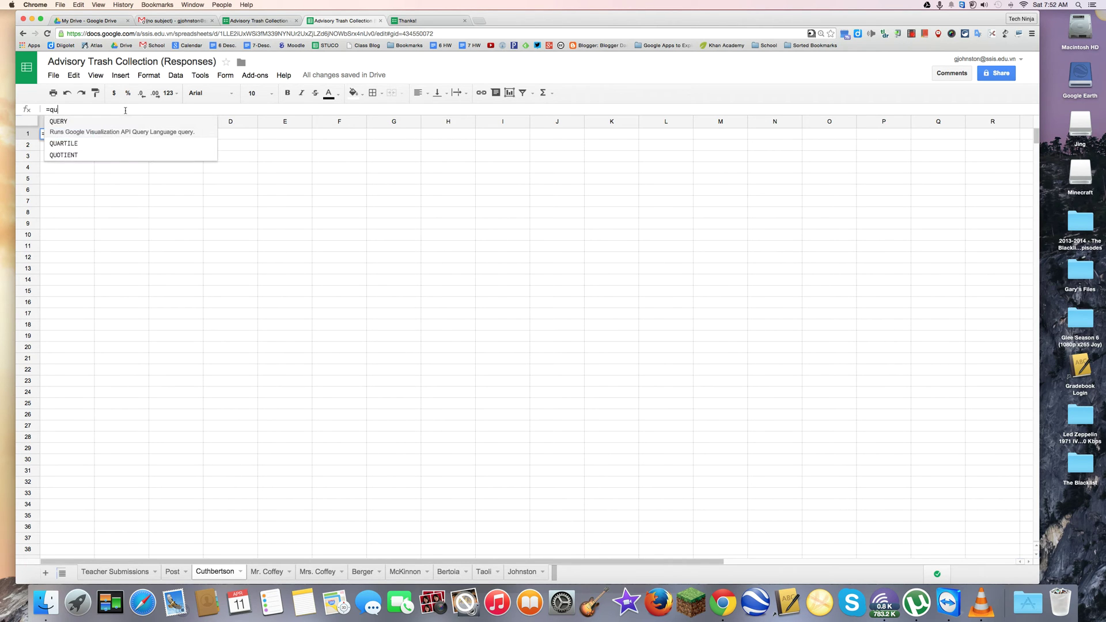
{"action": "type", "text": "r"}
{"action": "key", "text": "BackSpace"}
{"action": "type", "text": "ery"}
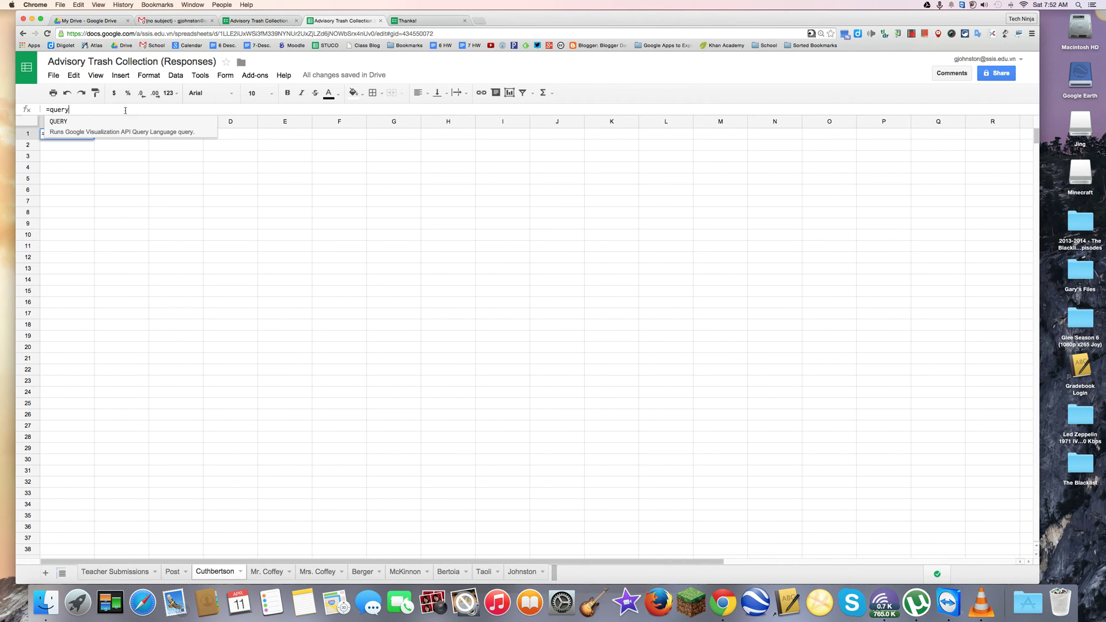
{"action": "type", "text": "("}
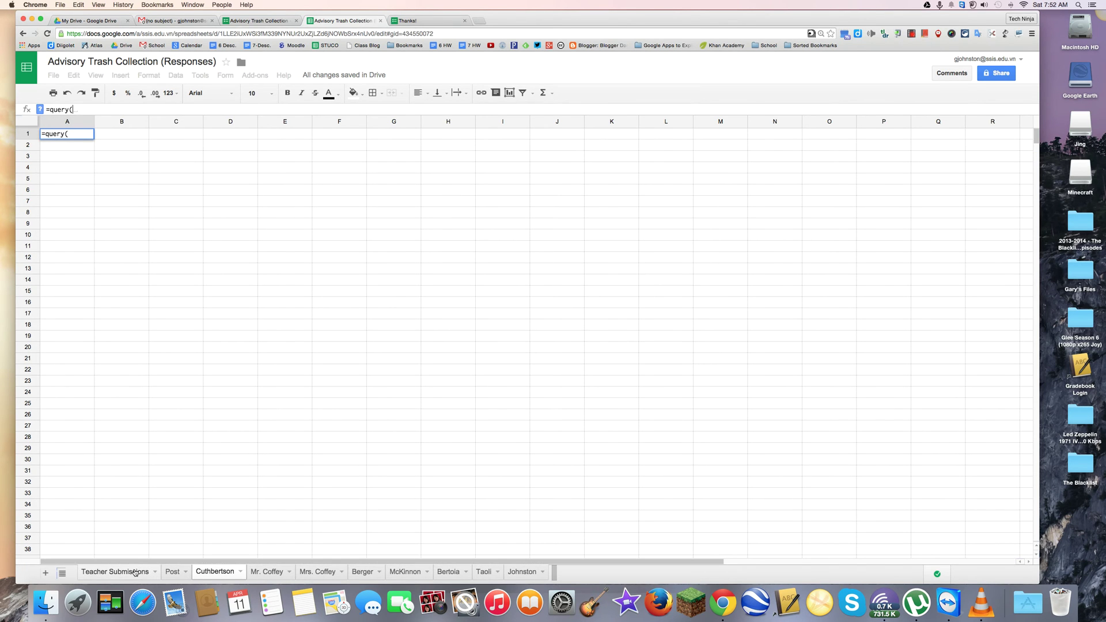
{"action": "left_click", "coordinate": [135, 572]}
{"action": "left_click", "coordinate": [28, 121]}
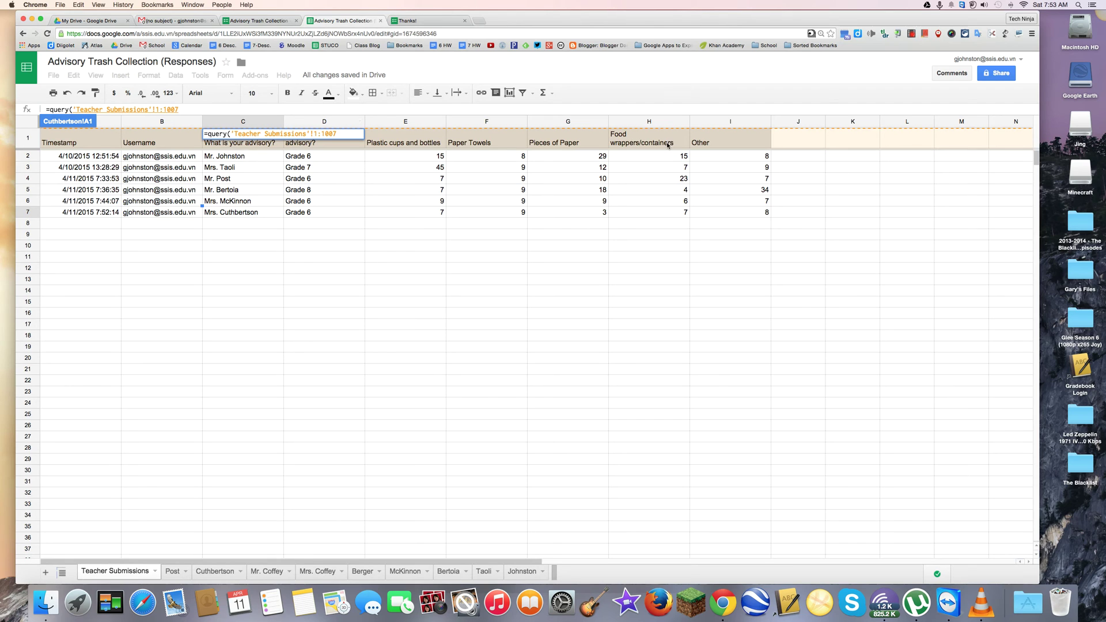
- Complete the query with "select E,F,G,H,I where C='Mrs. Cuthbertson'" and enter it
{"action": "type", "text": ", \"select E"}
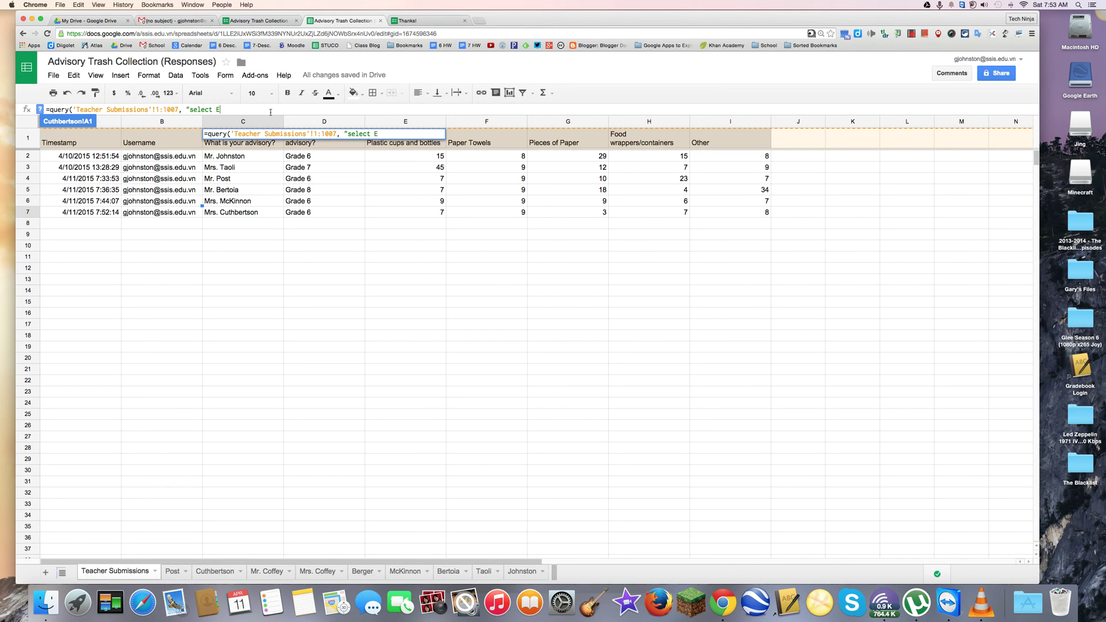
{"action": "type", "text": ",G"}
{"action": "key", "text": "BackSpace"}
{"action": "type", "text": "where C="}
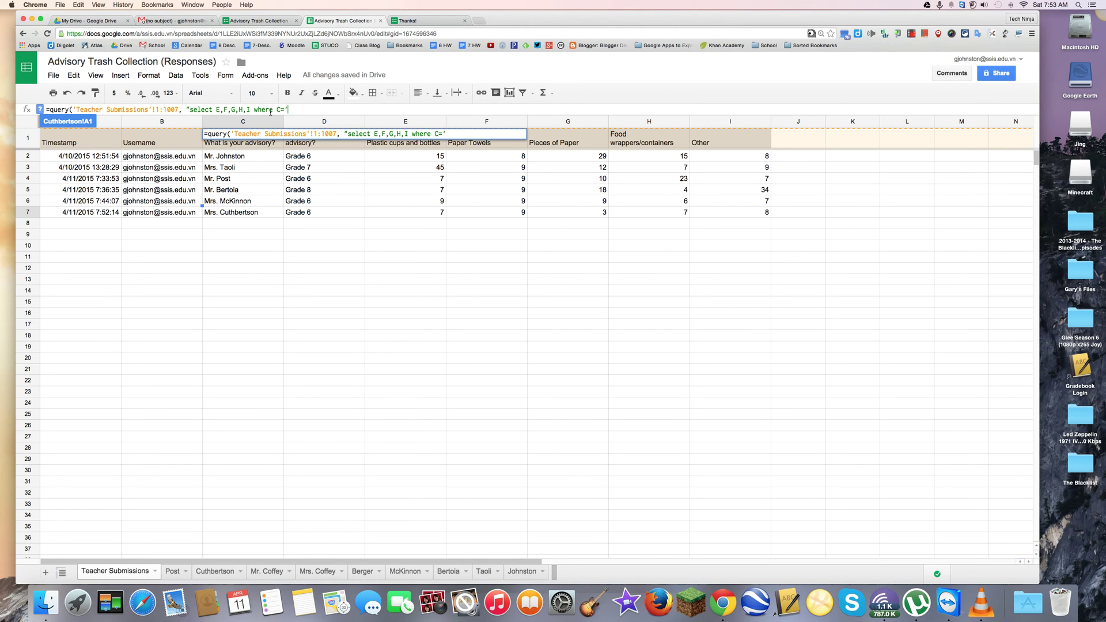
{"action": "type", "text": "Mrs. "}
{"action": "type", "text": "Cuther"}
{"action": "type", "text": "bertson"}
{"action": "type", "text": "'\")"}
{"action": "key", "text": "Return"}
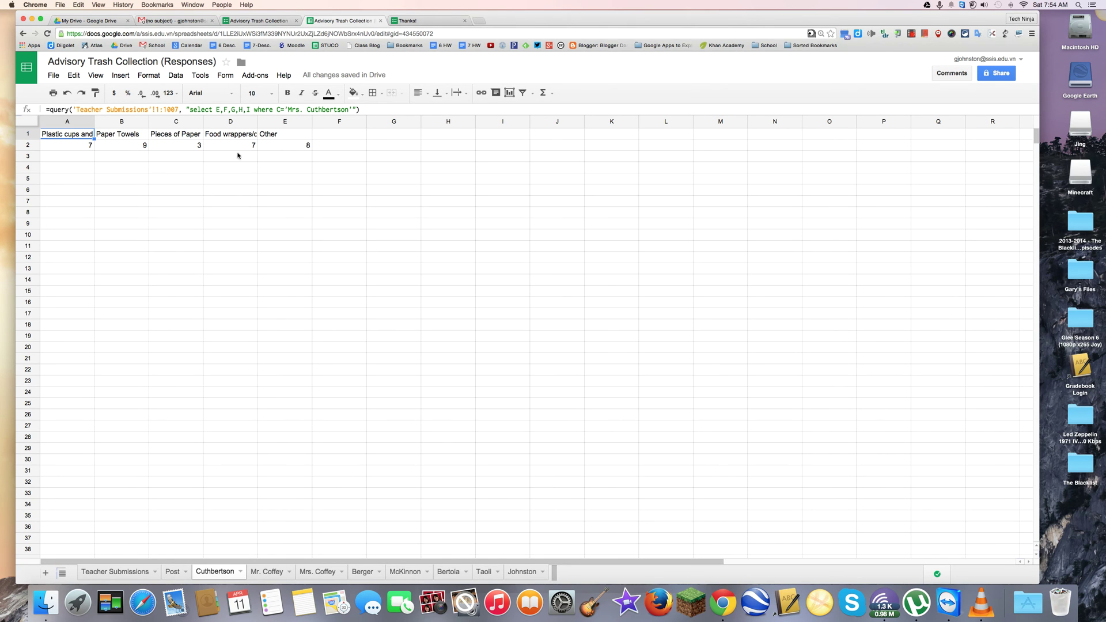
{"action": "left_click_drag", "start_coordinate": [86, 137], "coordinate": [273, 146]}
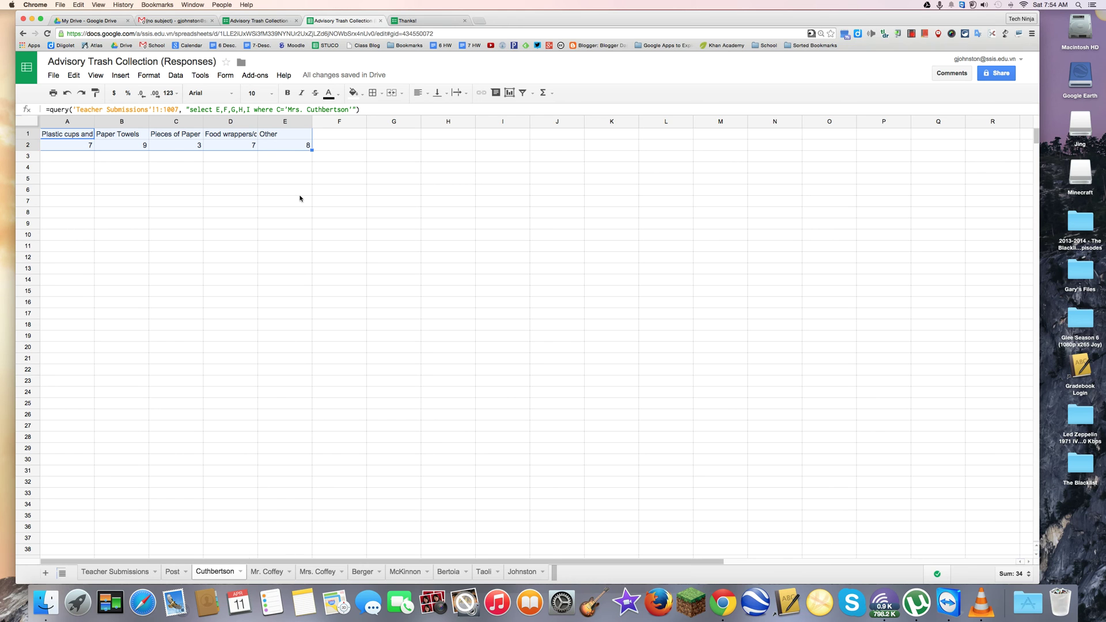
- Insert a horizontal bar chart of the Cuthbertson query results A1:E2
{"action": "left_click", "coordinate": [510, 92]}
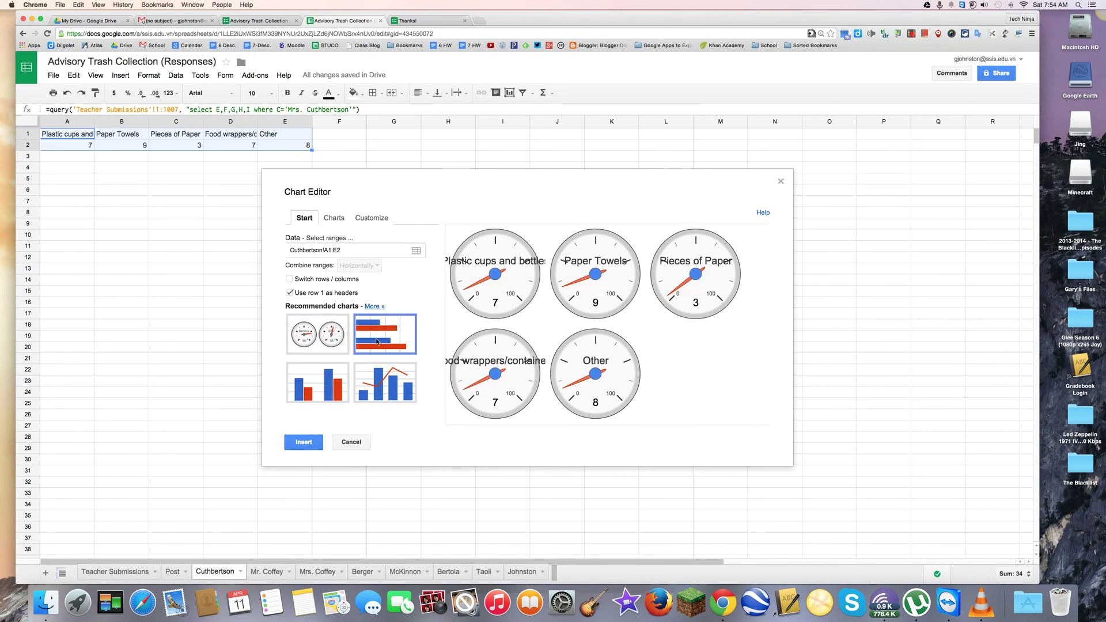
{"action": "left_click", "coordinate": [377, 341]}
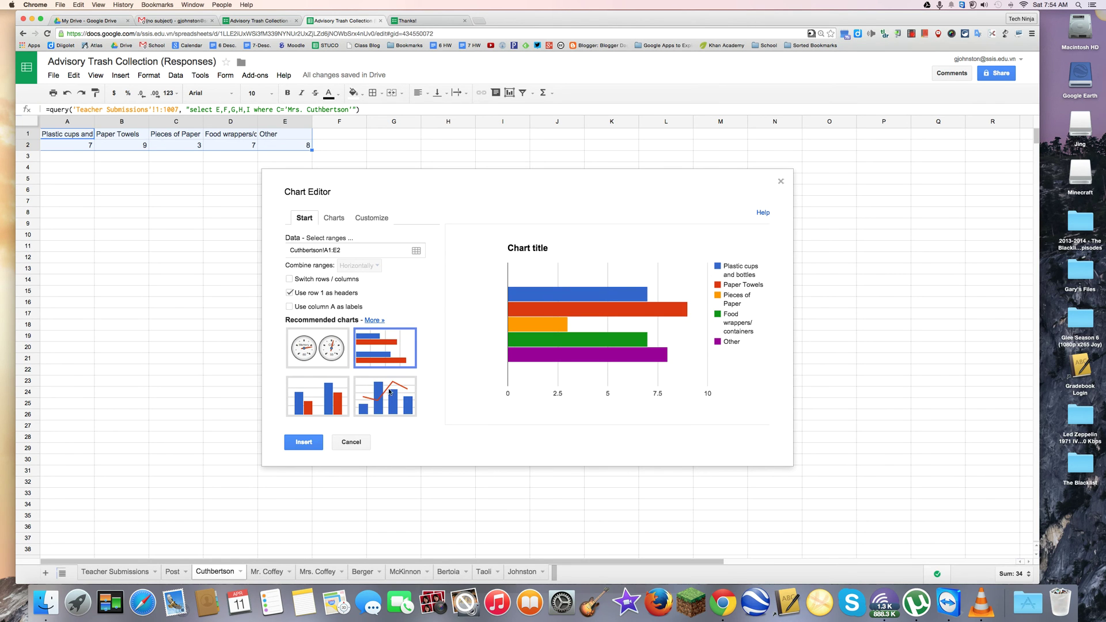
{"action": "left_click", "coordinate": [303, 442]}
- Title the chart 'Mrs. Cuthbertson's Advisory' and move it below the data
{"action": "left_click", "coordinate": [139, 175]}
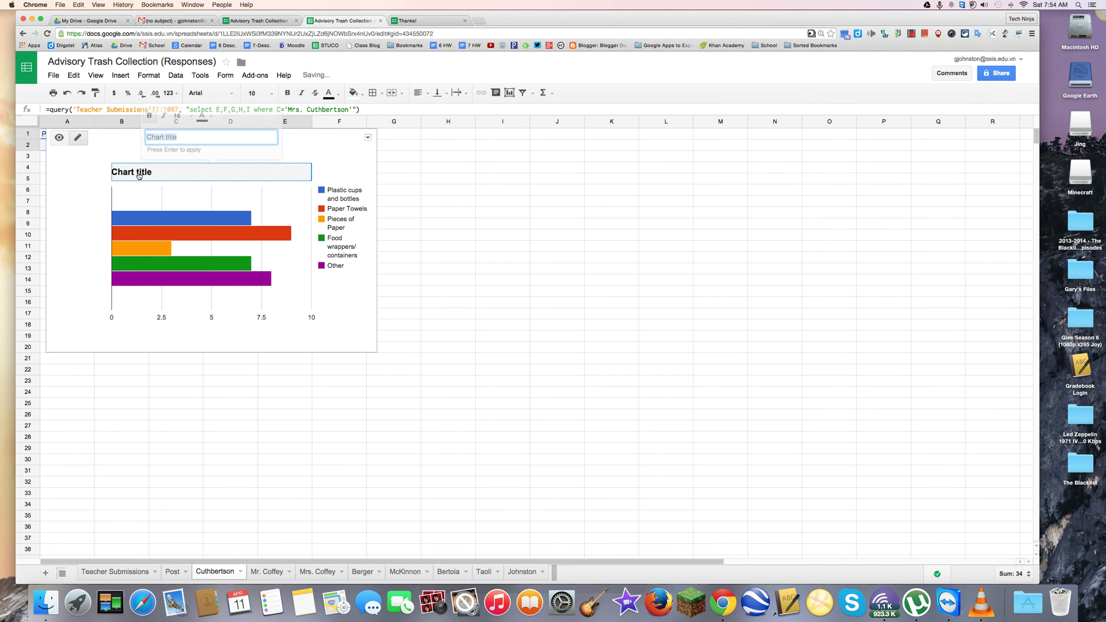
{"action": "type", "text": "Mrs. C"}
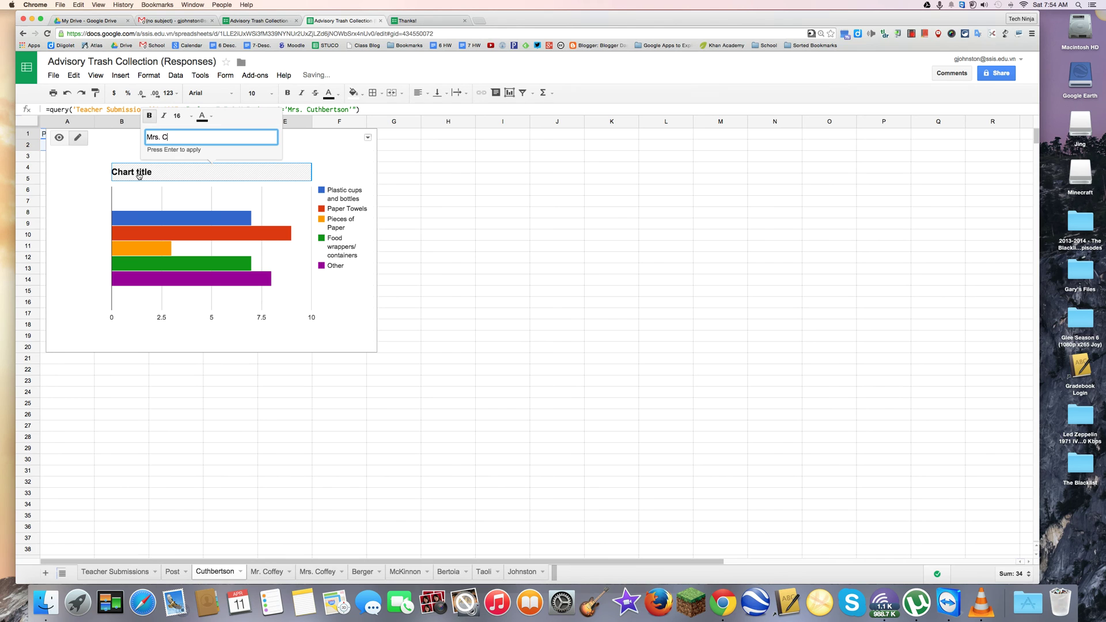
{"action": "type", "text": "uthbertson's Advisory"}
{"action": "key", "text": "Return"}
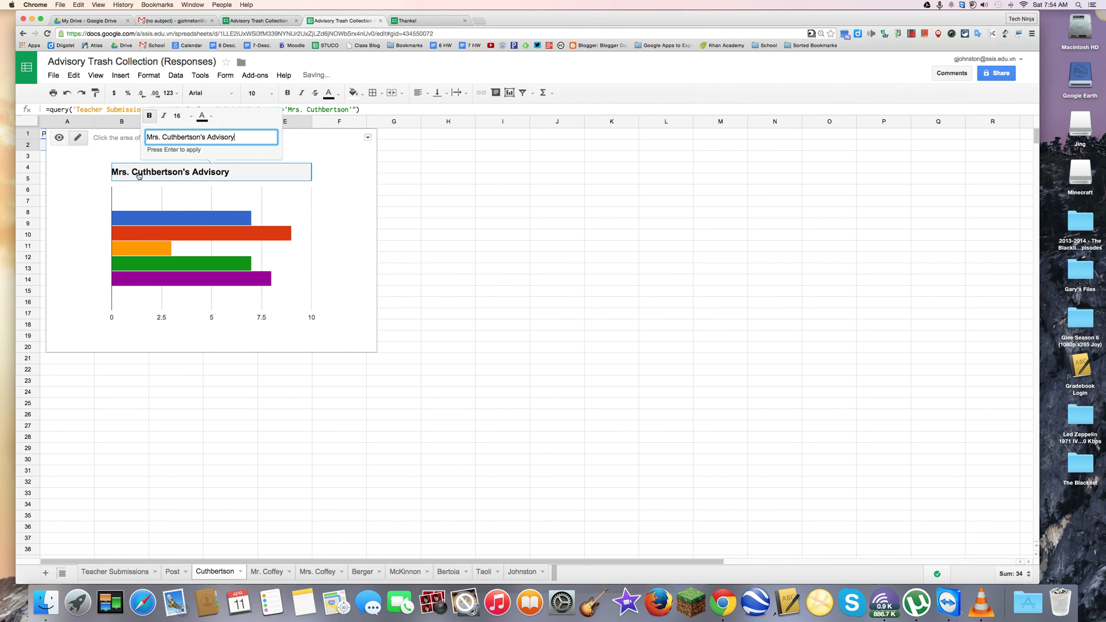
{"action": "left_click", "coordinate": [316, 143]}
{"action": "left_click_drag", "start_coordinate": [316, 144], "coordinate": [519, 186]}
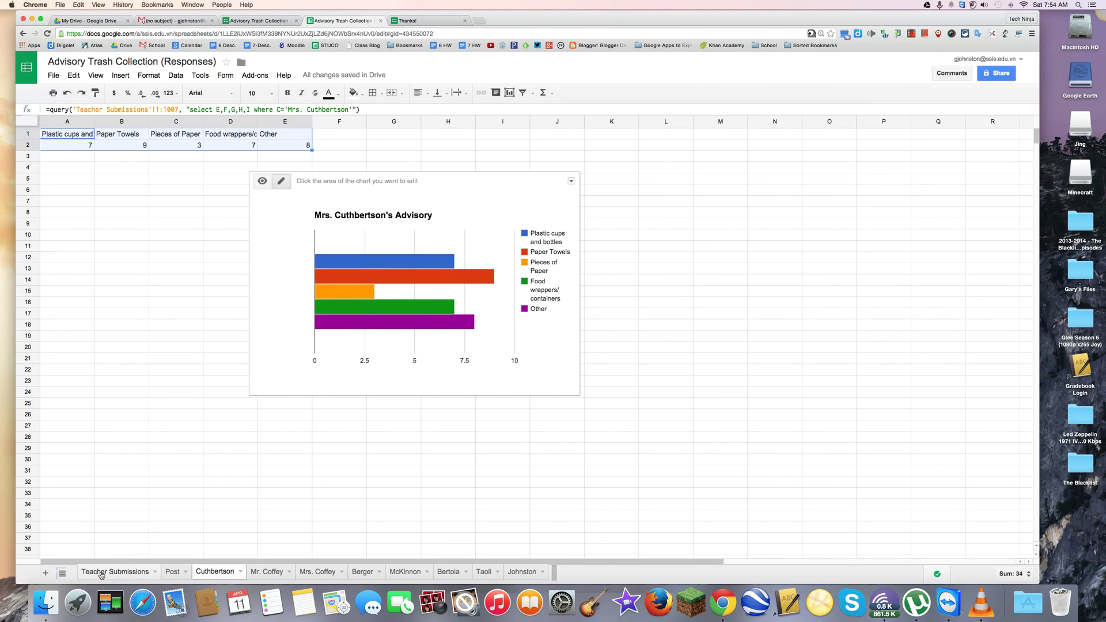
{"action": "left_click", "coordinate": [100, 573]}
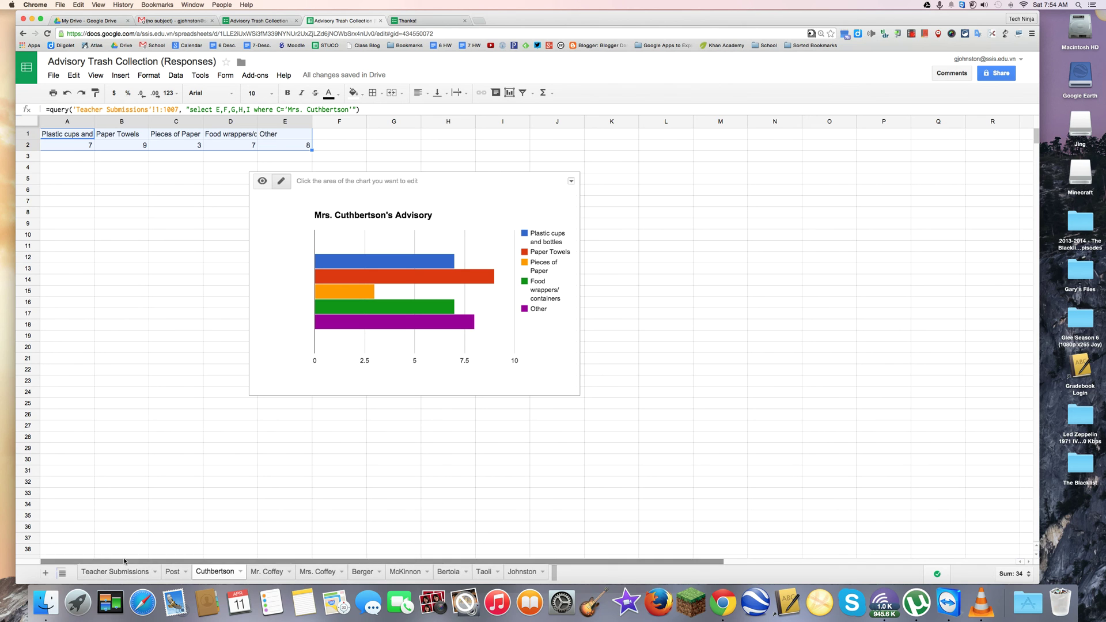
{"action": "left_click_drag", "start_coordinate": [95, 213], "coordinate": [212, 216]}
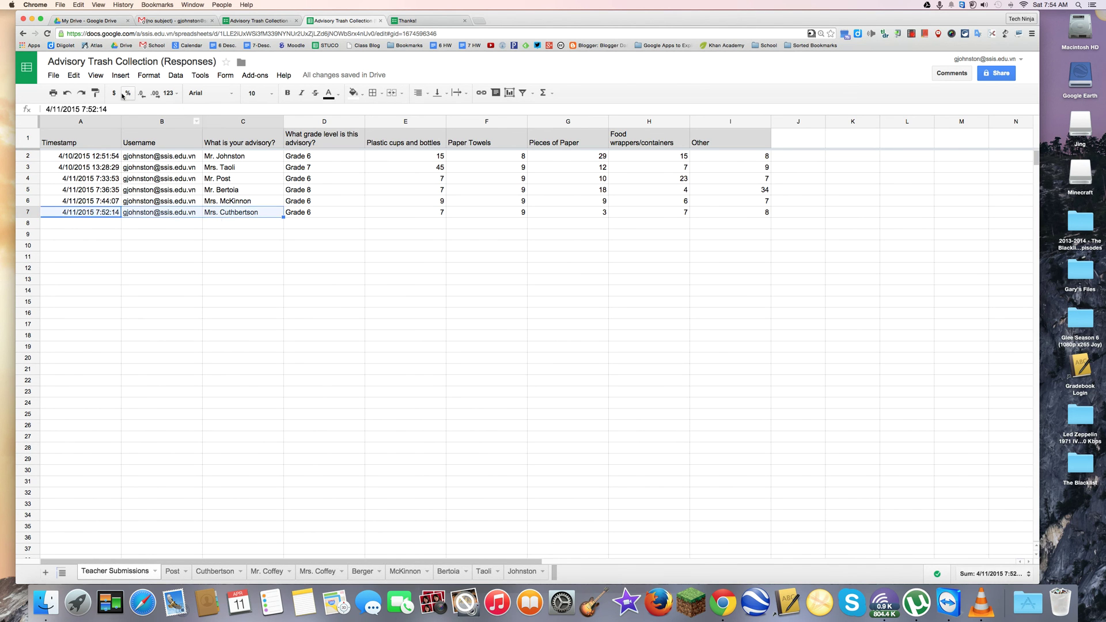
{"action": "left_click", "coordinate": [75, 76]}
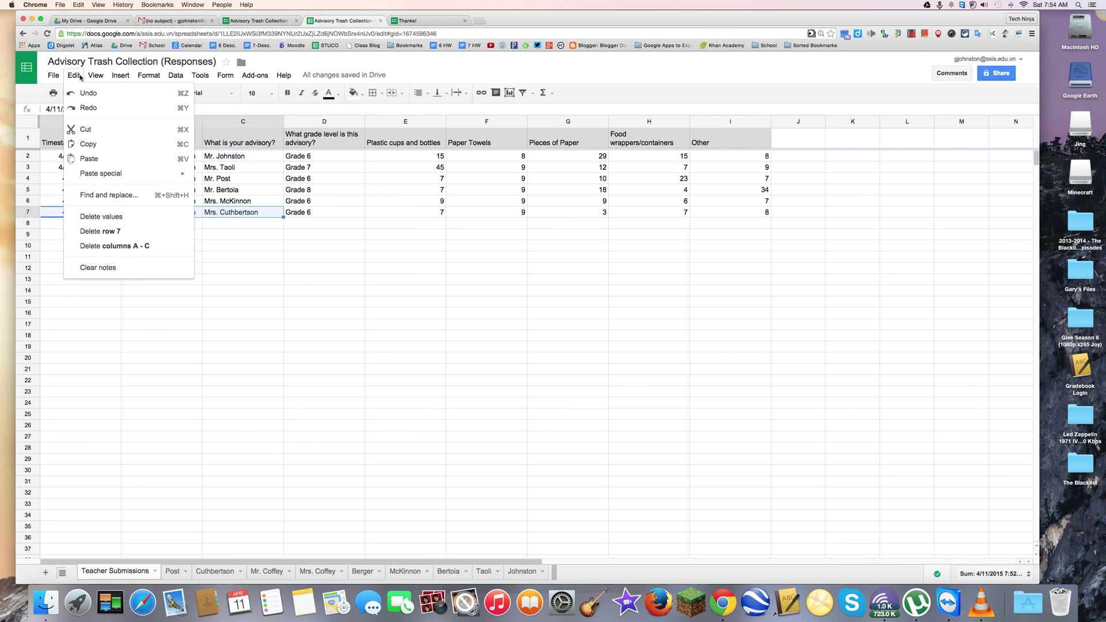
{"action": "left_click", "coordinate": [119, 231]}
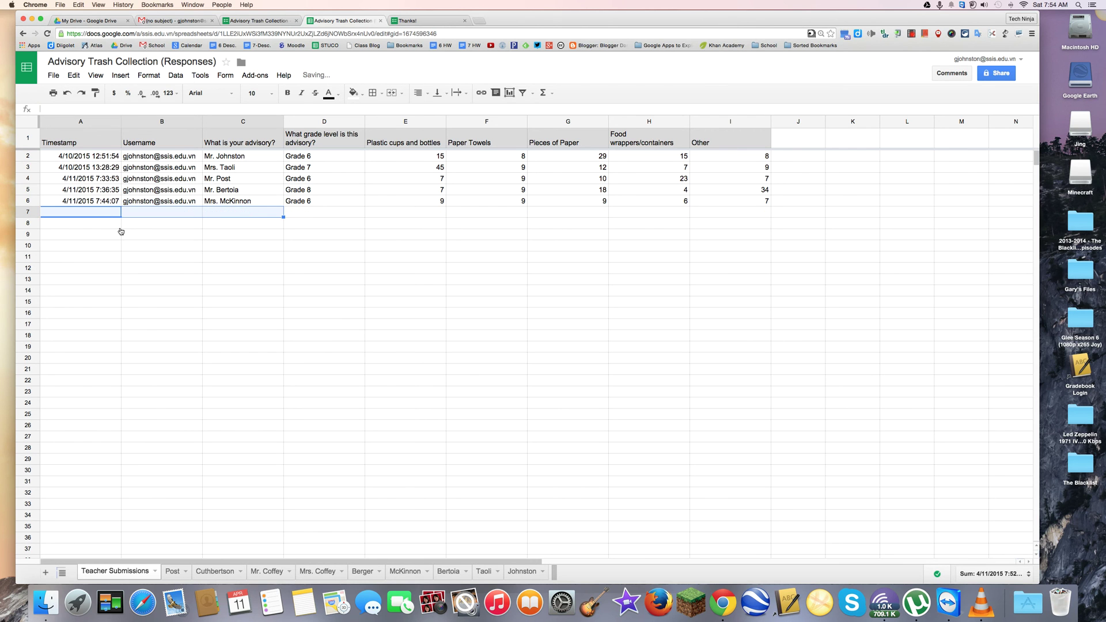
{"action": "left_click", "coordinate": [224, 571]}
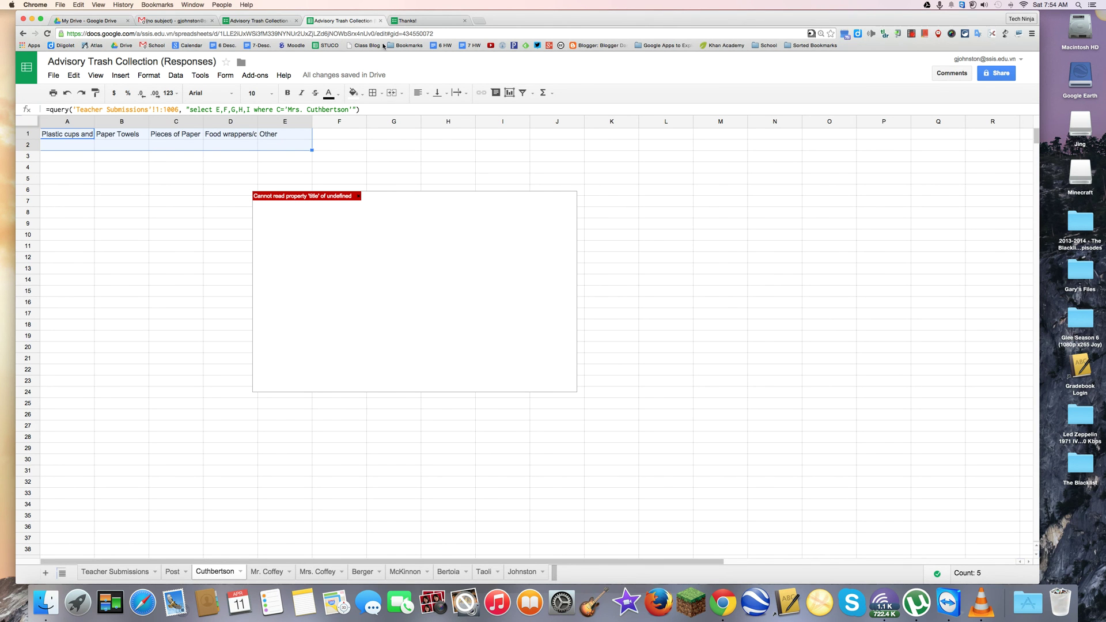
{"action": "left_click", "coordinate": [419, 21]}
{"action": "left_click", "coordinate": [457, 312]}
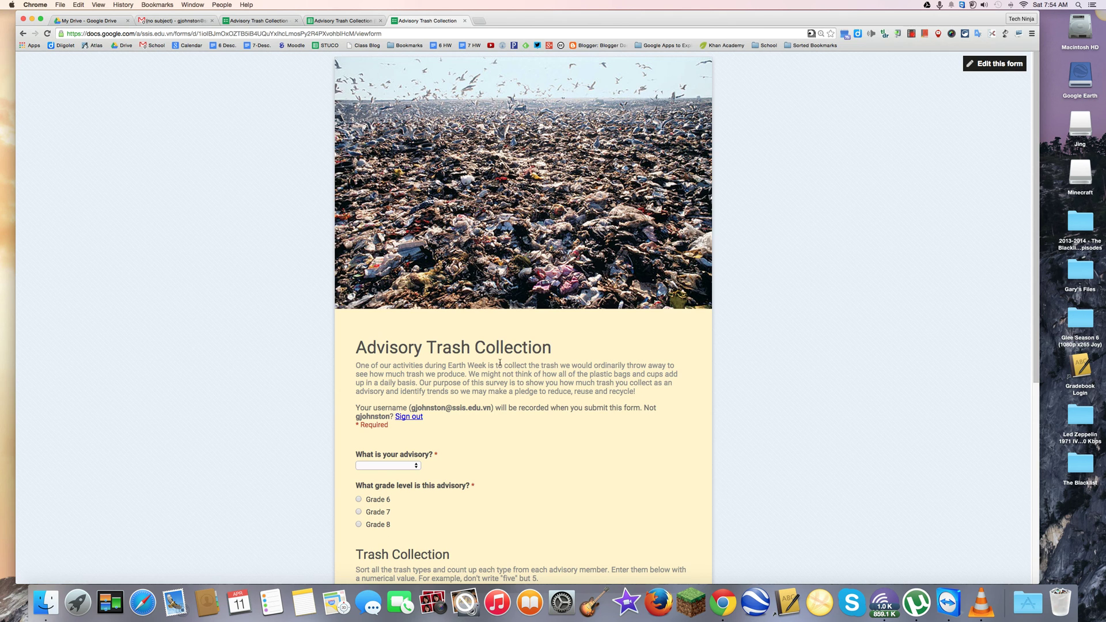
{"action": "scroll", "coordinate": [497, 363], "scroll_direction": "down", "scroll_amount": 5}
{"action": "left_click", "coordinate": [420, 224]}
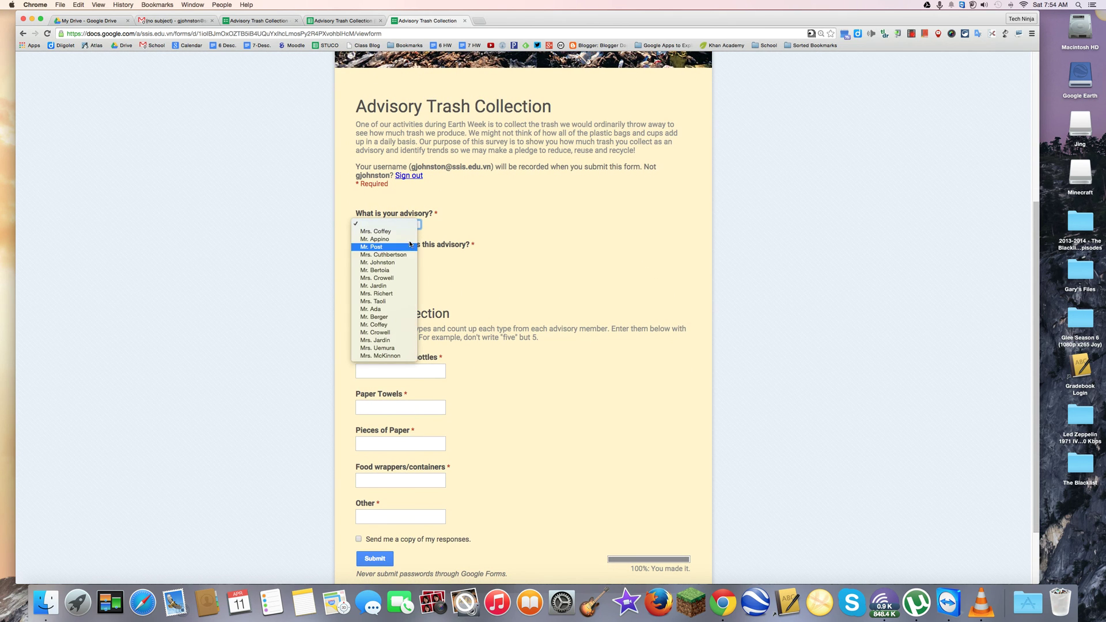
{"action": "left_click", "coordinate": [392, 255]}
{"action": "left_click", "coordinate": [358, 258]}
- Enter 9 for all five trash counts and submit the response
{"action": "left_click", "coordinate": [400, 371]}
{"action": "type", "text": "9"}
{"action": "key", "text": "Tab"}
{"action": "type", "text": "9"}
{"action": "key", "text": "Tab"}
{"action": "type", "text": "9"}
{"action": "key", "text": "Tab"}
{"action": "left_click", "coordinate": [403, 518]}
{"action": "type", "text": "9"}
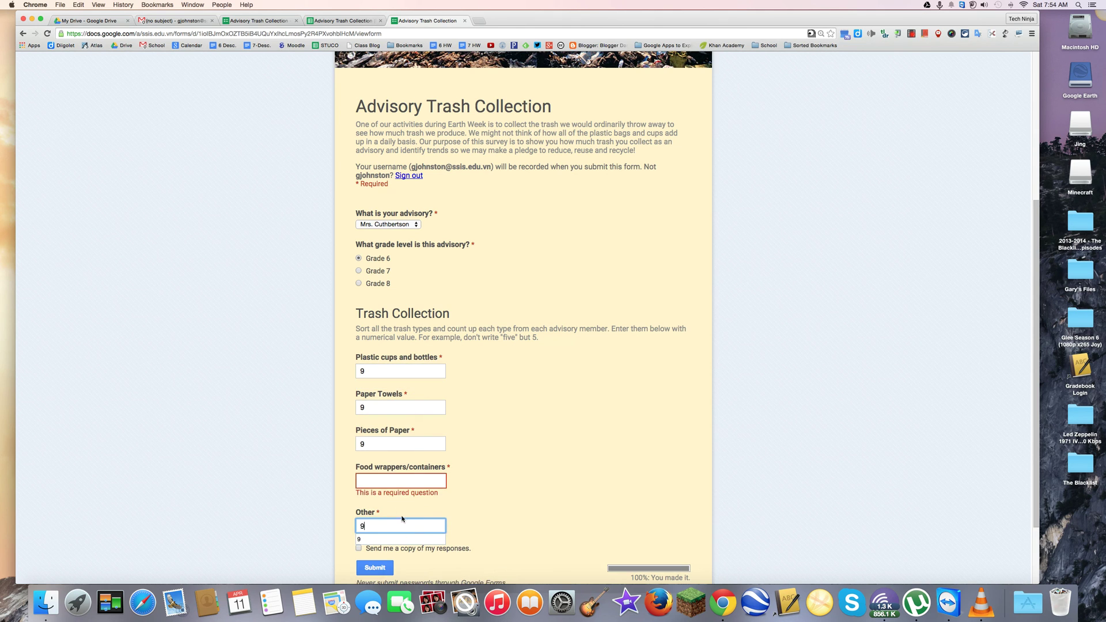
{"action": "left_click", "coordinate": [392, 480]}
{"action": "key", "text": "Tab"}
{"action": "key", "text": "Tab"}
{"action": "key", "text": "Tab"}
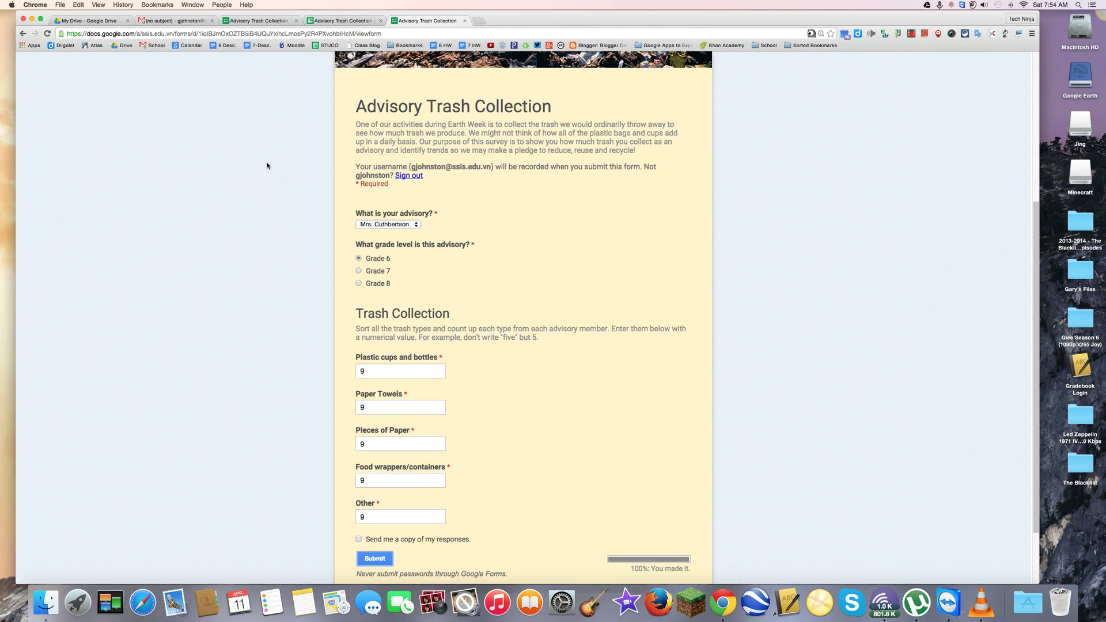
{"action": "left_click", "coordinate": [383, 559]}
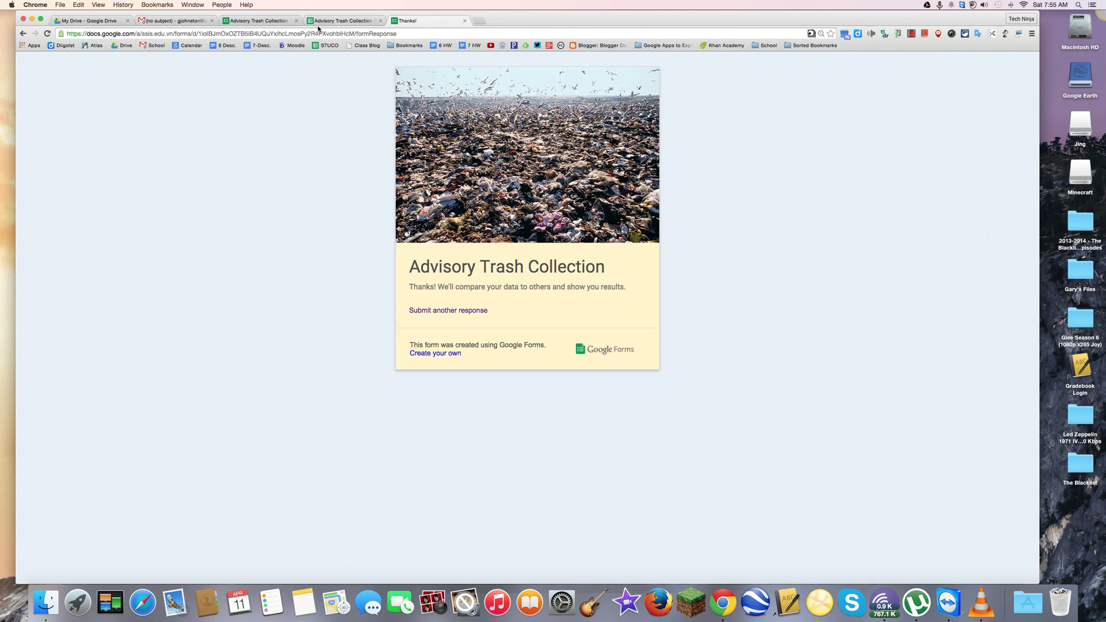
{"action": "left_click", "coordinate": [332, 20]}
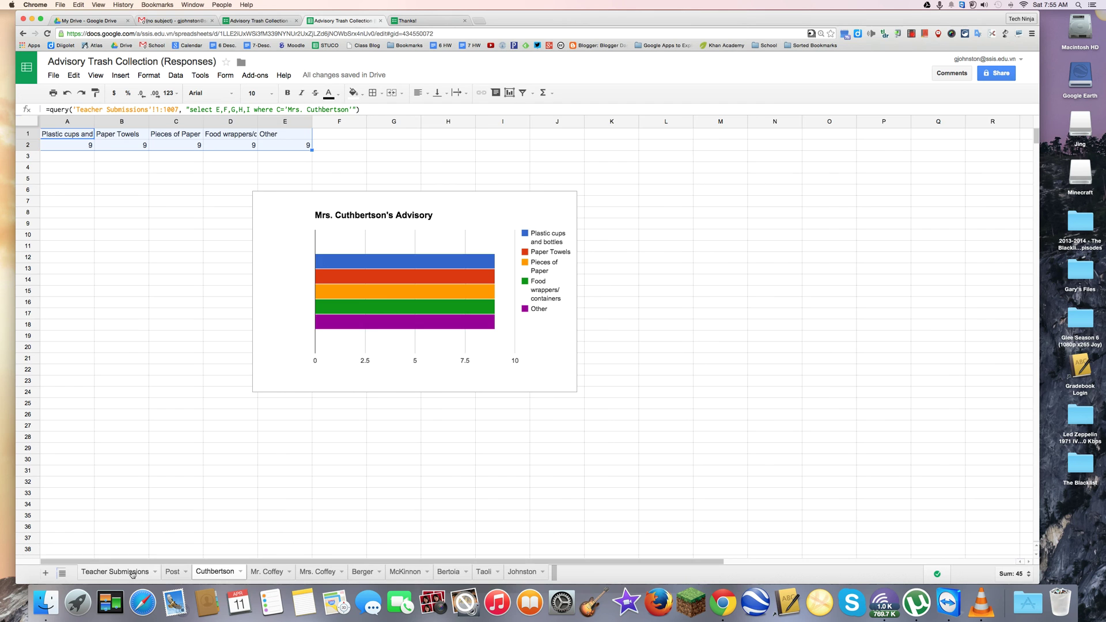
{"action": "left_click", "coordinate": [132, 573]}
{"action": "left_click_drag", "start_coordinate": [128, 214], "coordinate": [270, 214]}
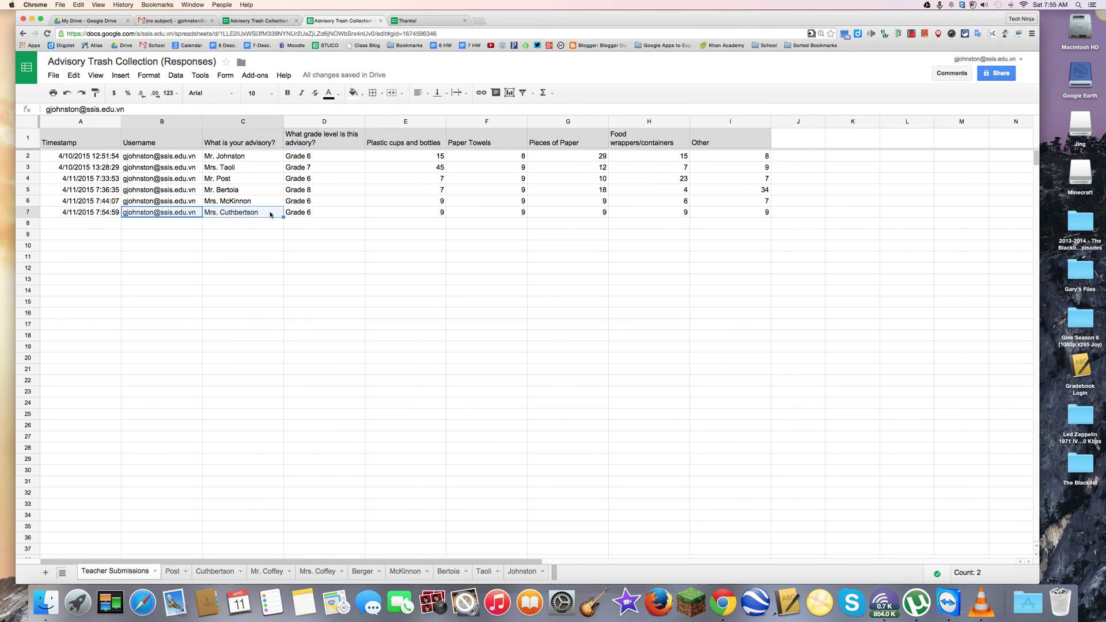
{"action": "left_click", "coordinate": [214, 573]}
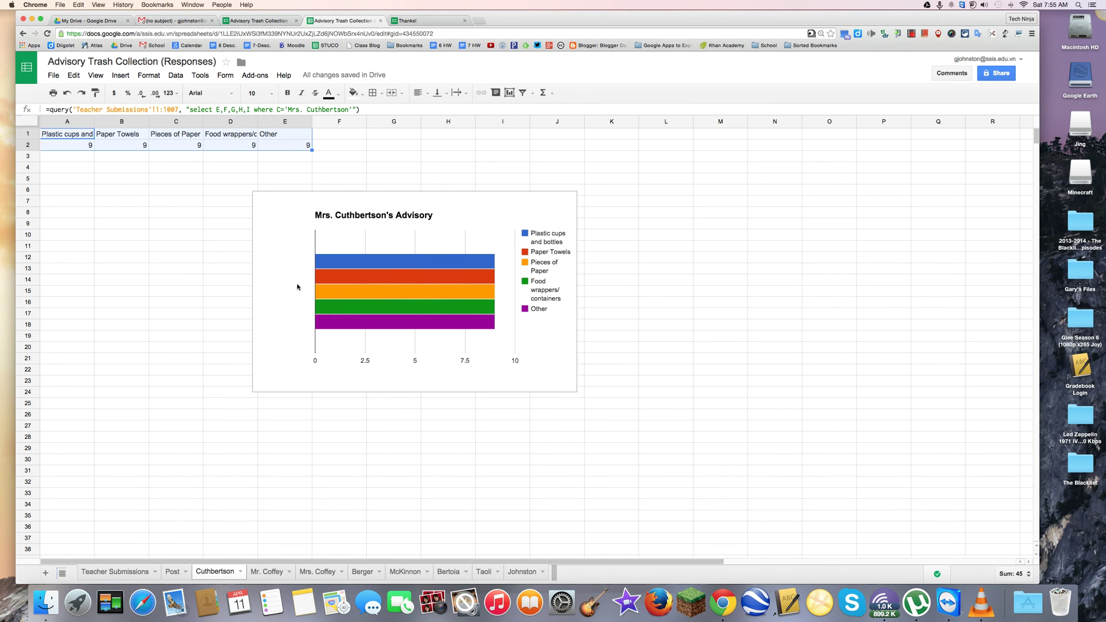